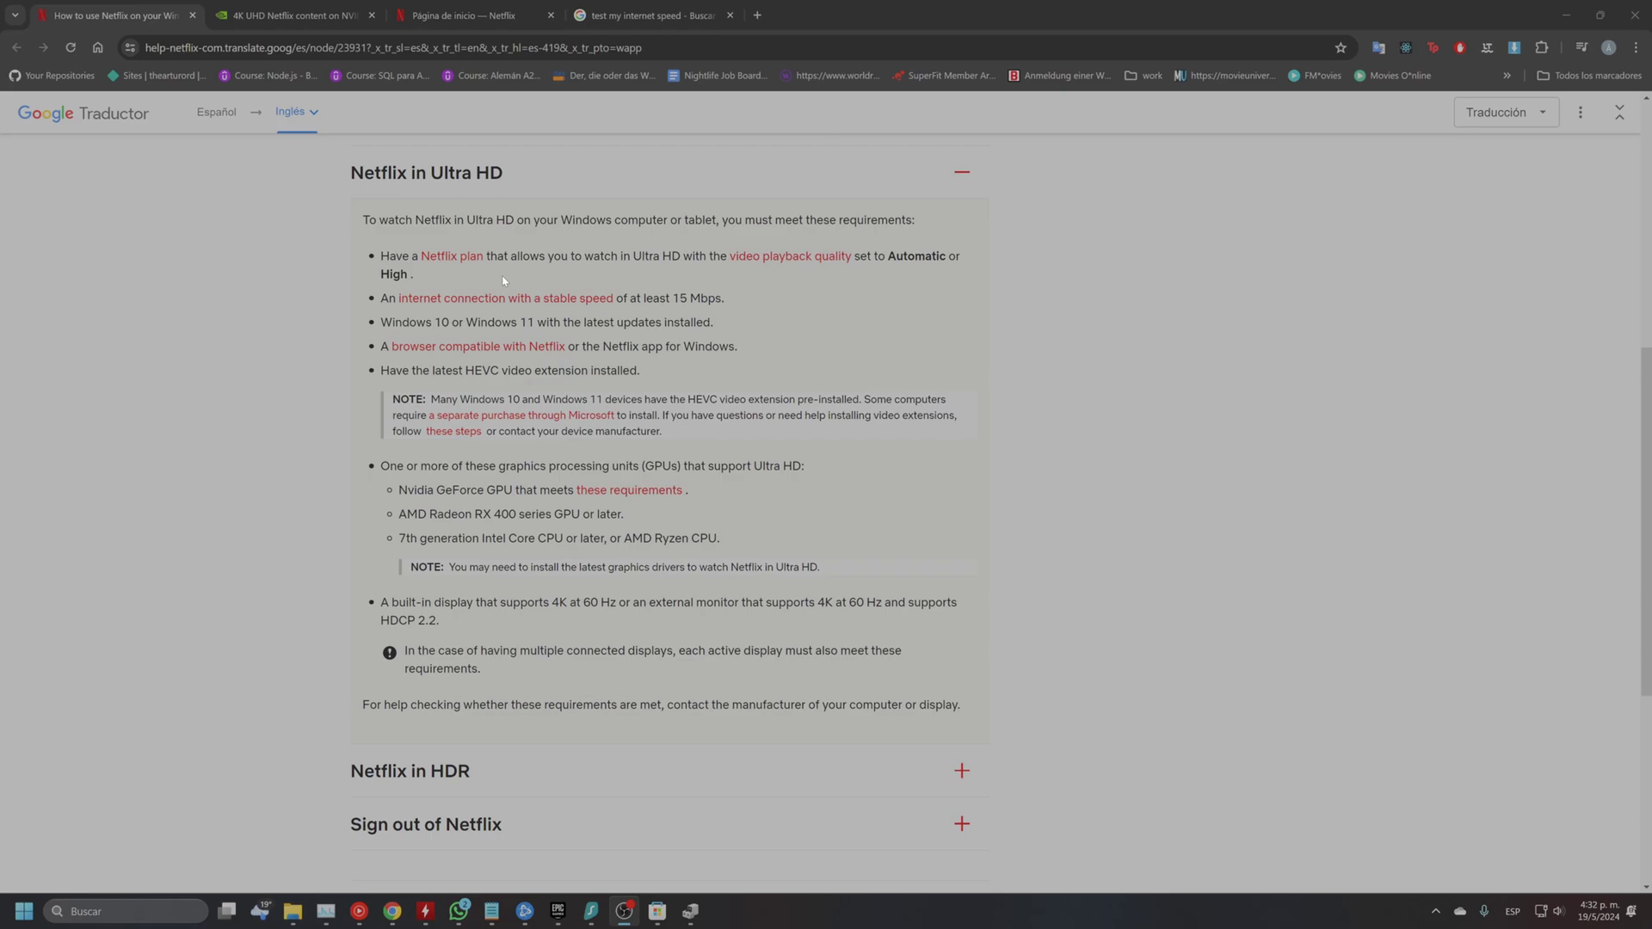
Highlight the opening requirements sentence and the Automatic playback quality requirement on the help page
{"action": "left_click_drag", "start_coordinate": [362, 219], "coordinate": [915, 206]}
{"action": "left_click", "coordinate": [953, 370]}
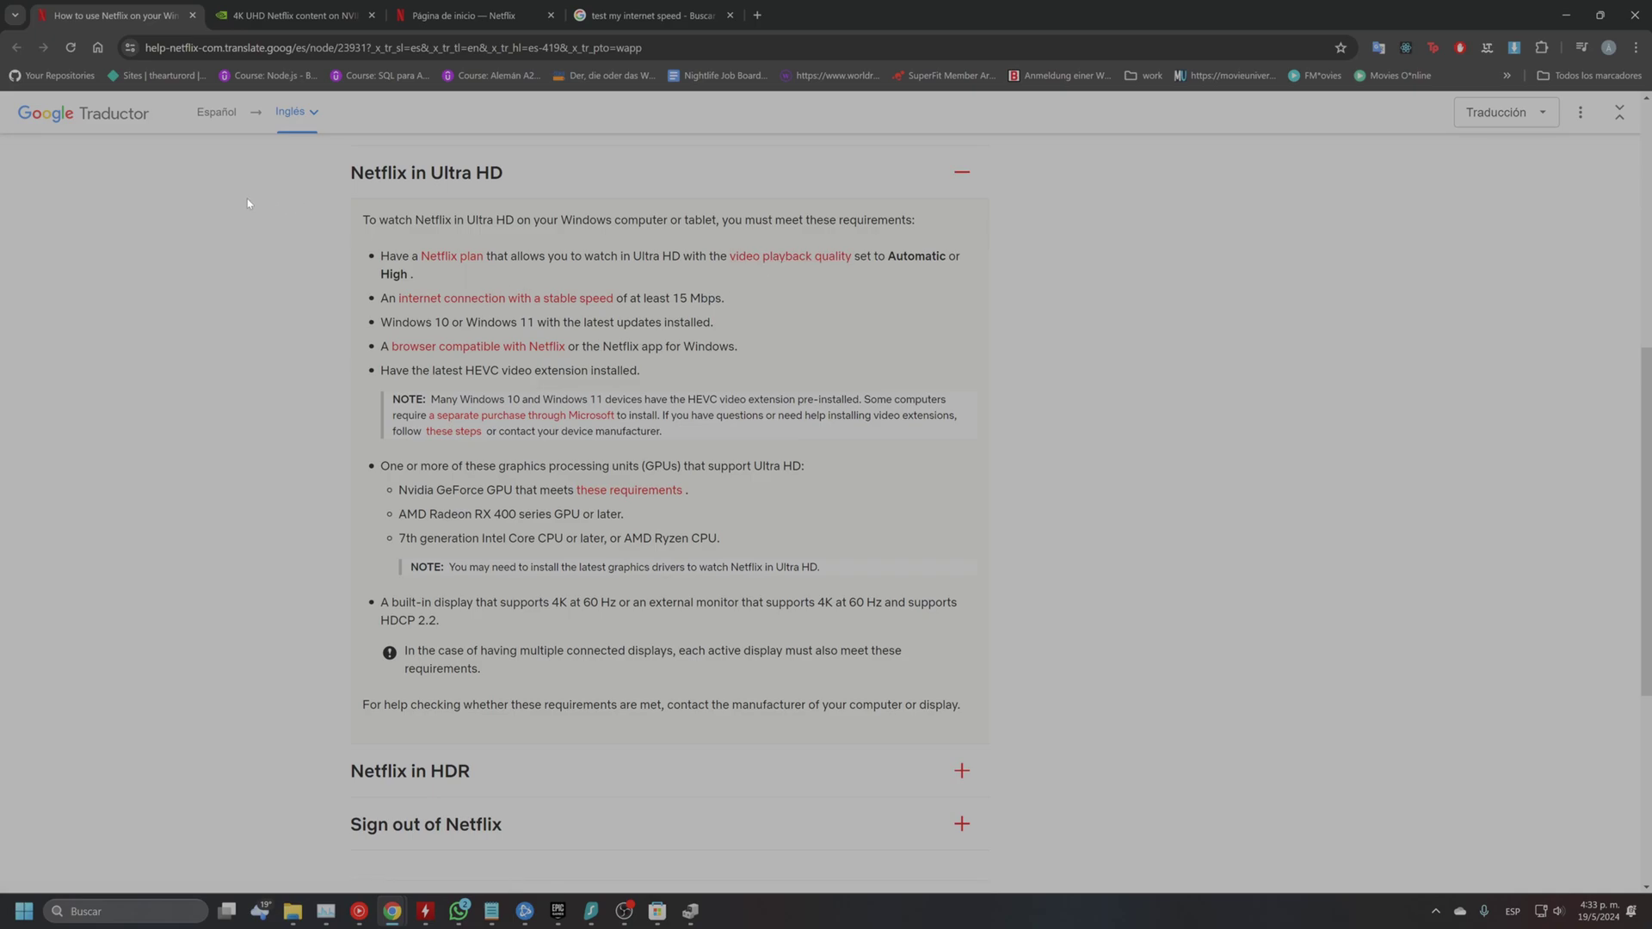
{"action": "left_click_drag", "start_coordinate": [860, 257], "coordinate": [961, 268]}
{"action": "left_click", "coordinate": [923, 279]}
{"action": "double_click", "coordinate": [916, 256]}
Open the Netflix Cuenta page and expand the profile row to reveal Configuración de reproducción
{"action": "left_click", "coordinate": [430, 11]}
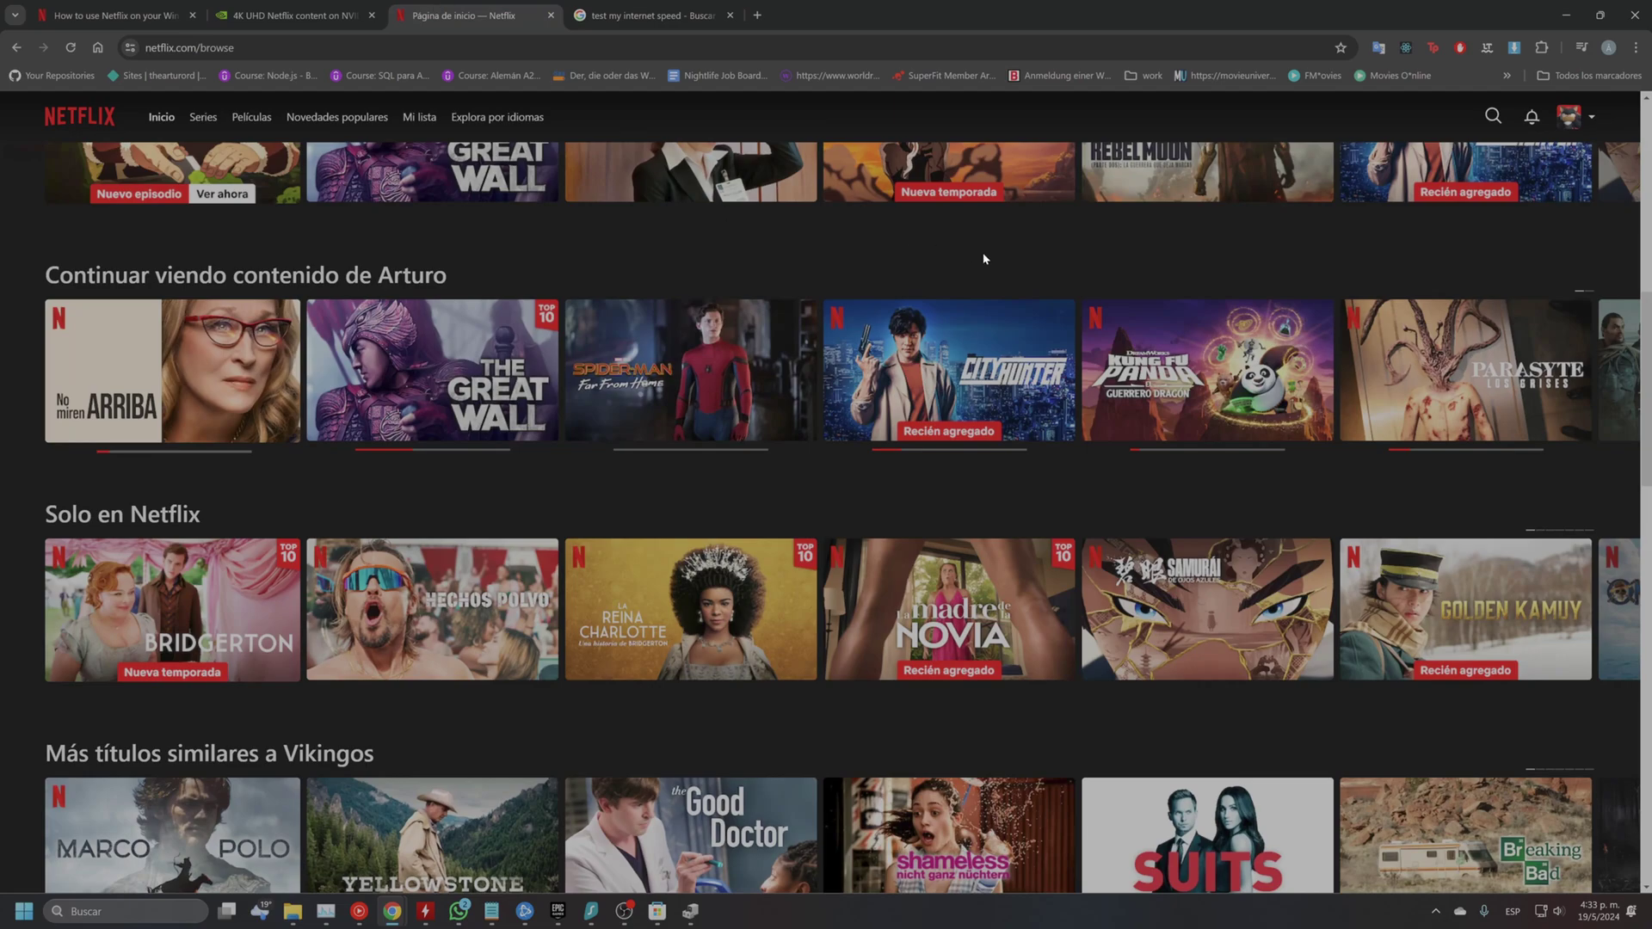
{"action": "mouse_move", "coordinate": [1577, 122]}
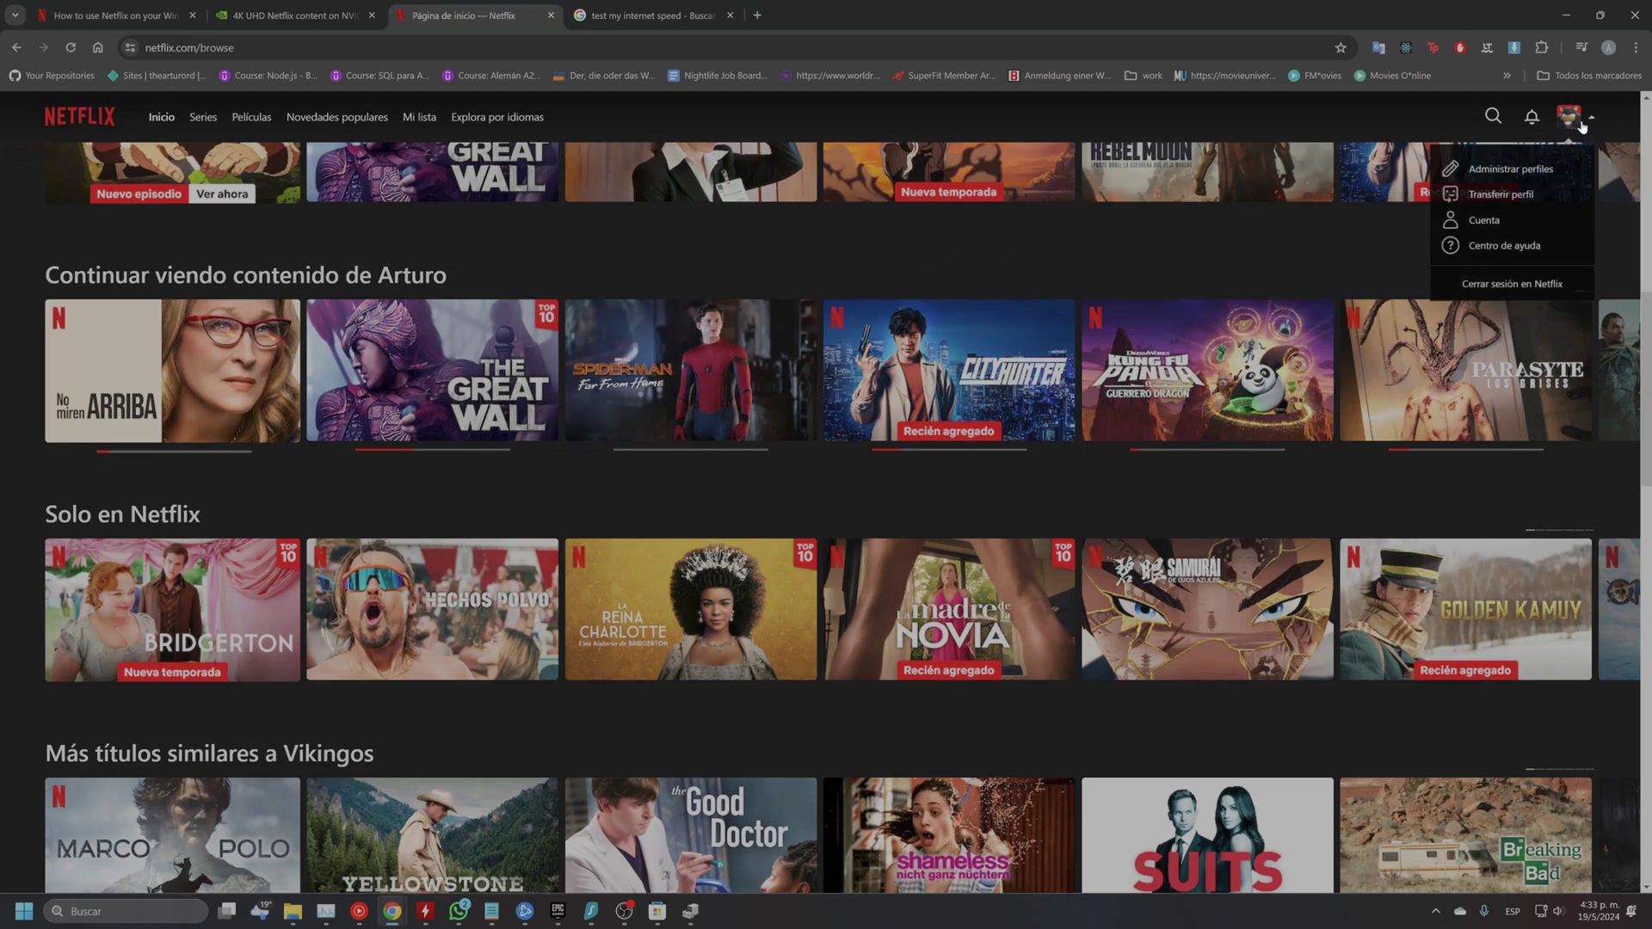
{"action": "left_click", "coordinate": [1495, 221]}
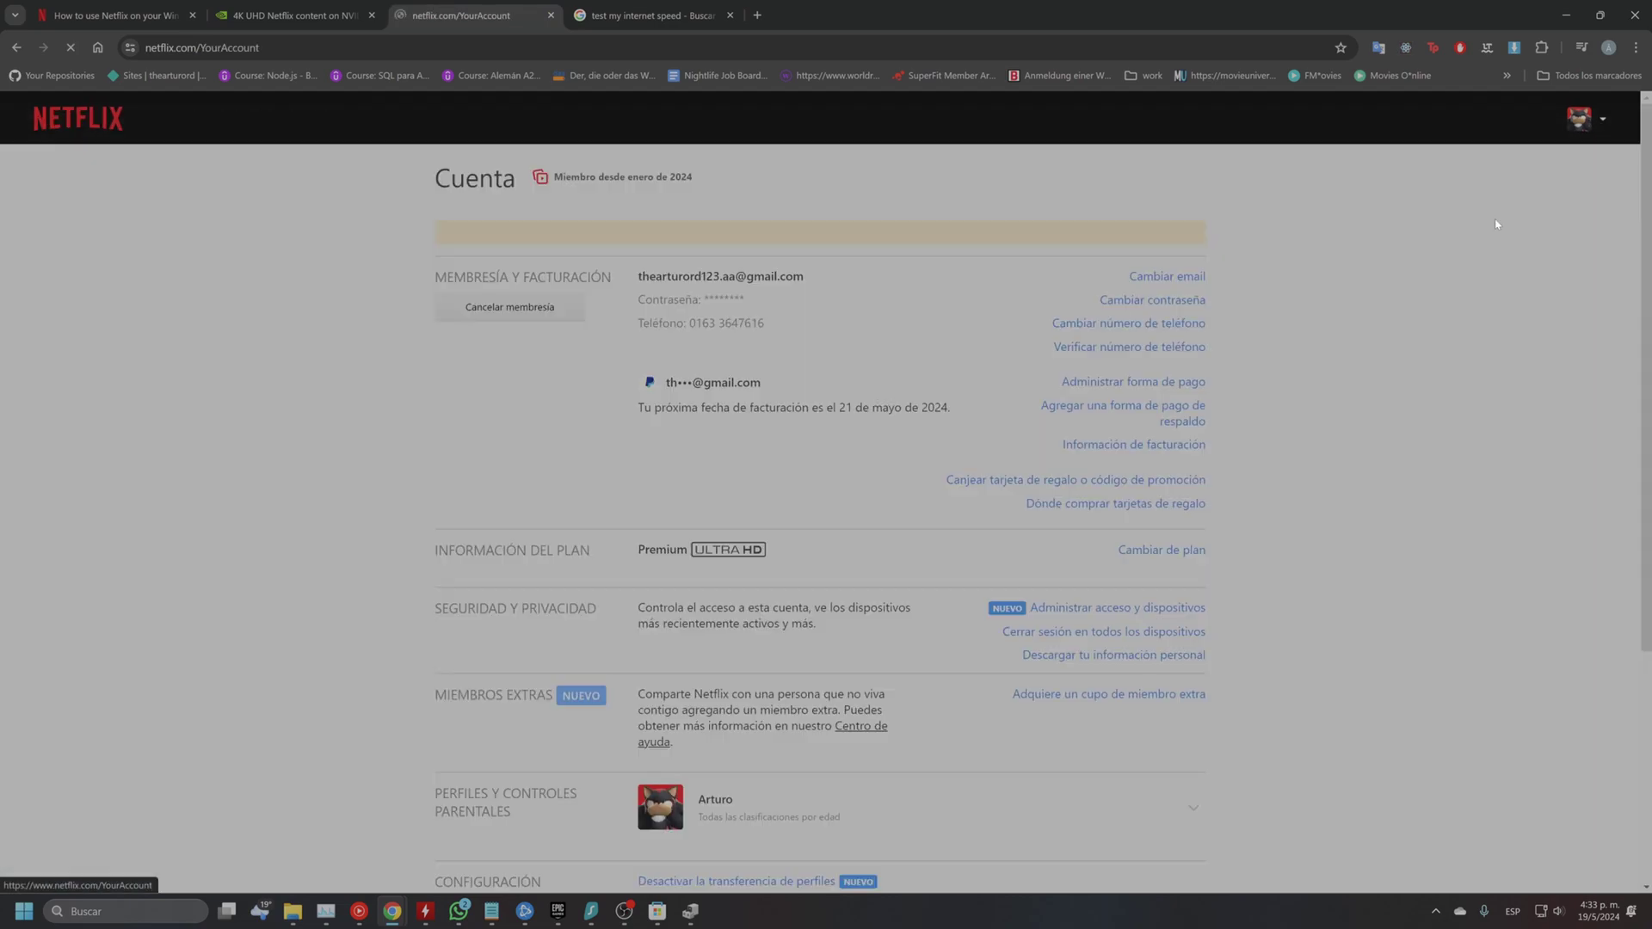
{"action": "scroll", "coordinate": [1453, 228], "scroll_direction": "down", "scroll_amount": 1}
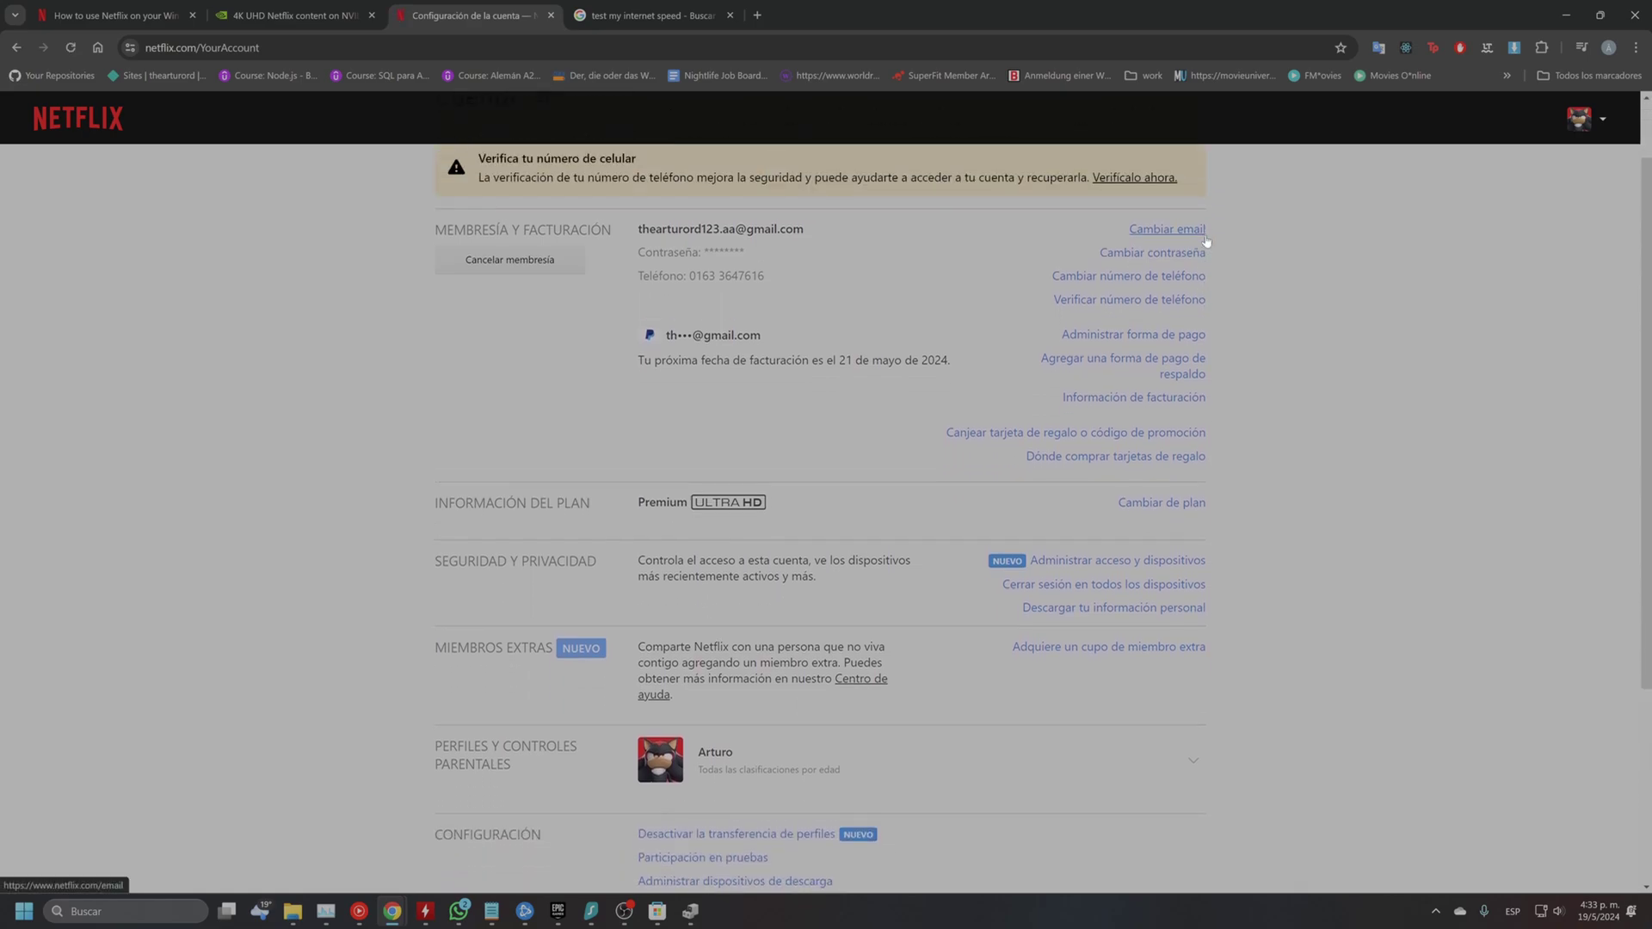
{"action": "scroll", "coordinate": [1207, 240], "scroll_direction": "down", "scroll_amount": 1}
{"action": "left_click", "coordinate": [1191, 693]}
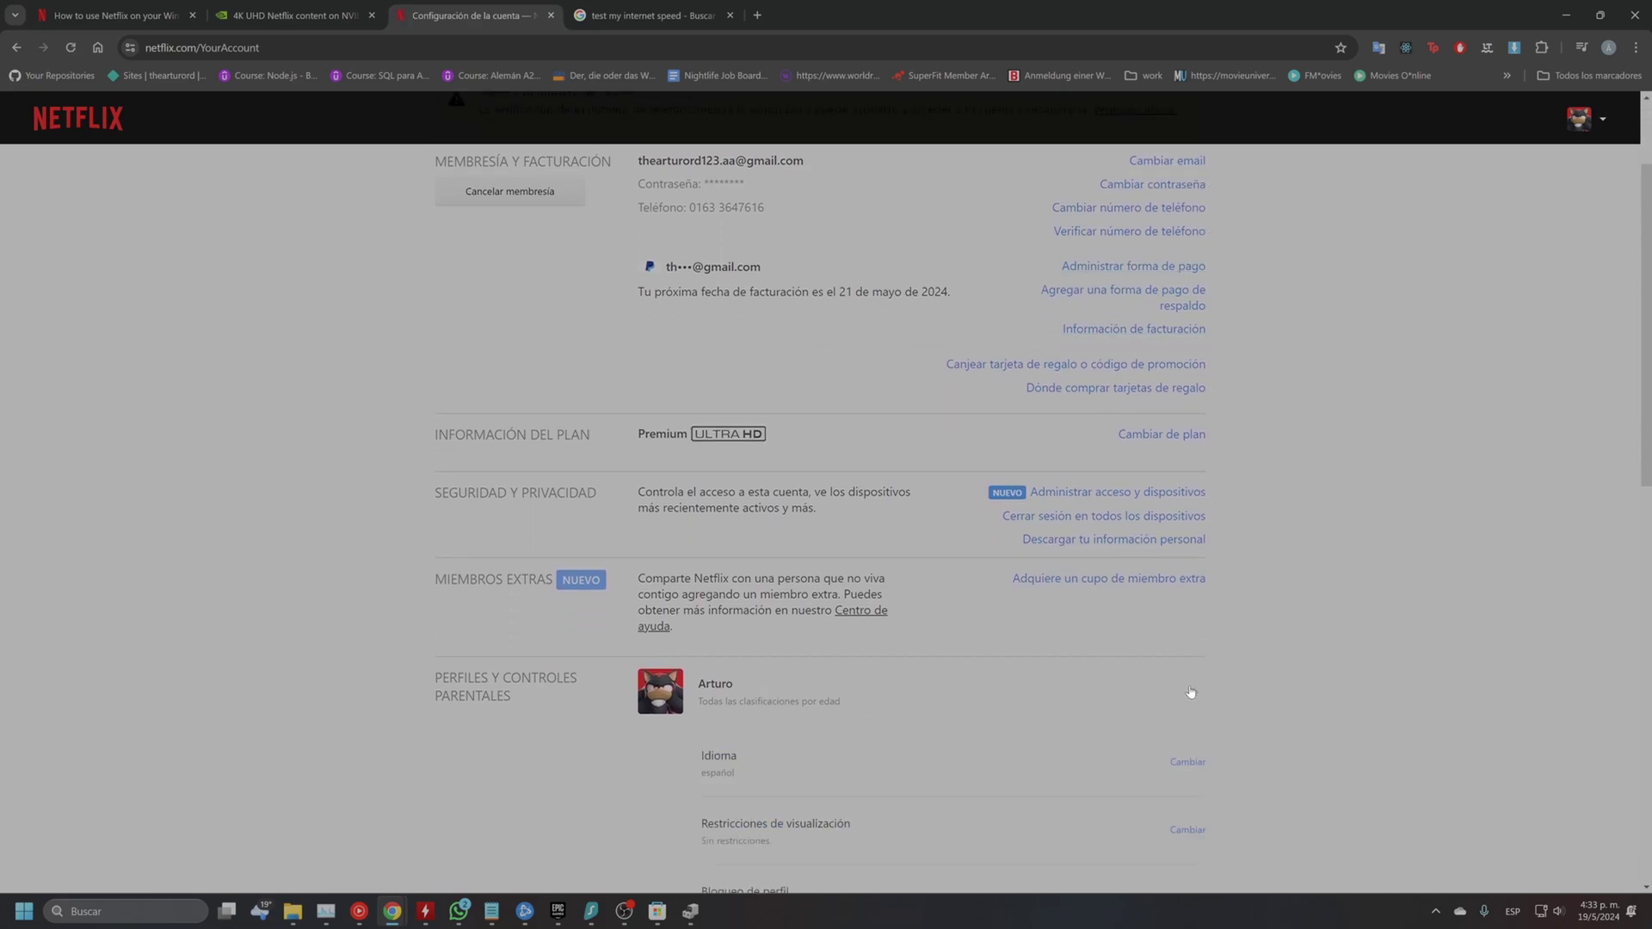
{"action": "left_click_drag", "start_coordinate": [1646, 311], "coordinate": [1553, 573]}
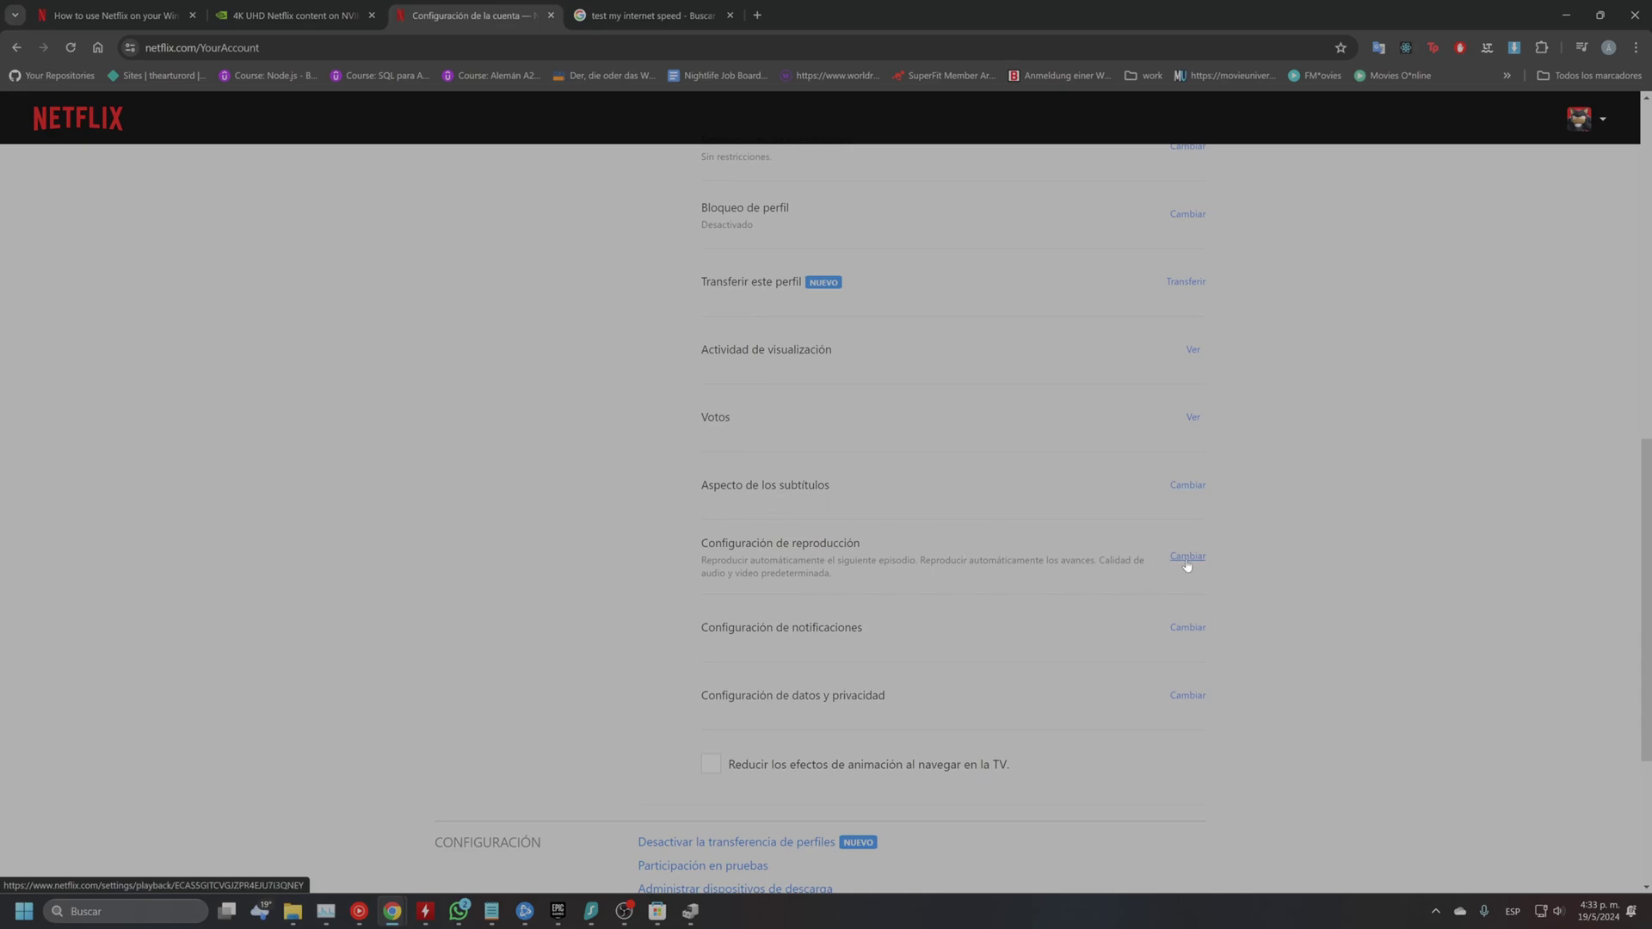
{"action": "scroll", "coordinate": [725, 297], "scroll_direction": "up", "scroll_amount": 3}
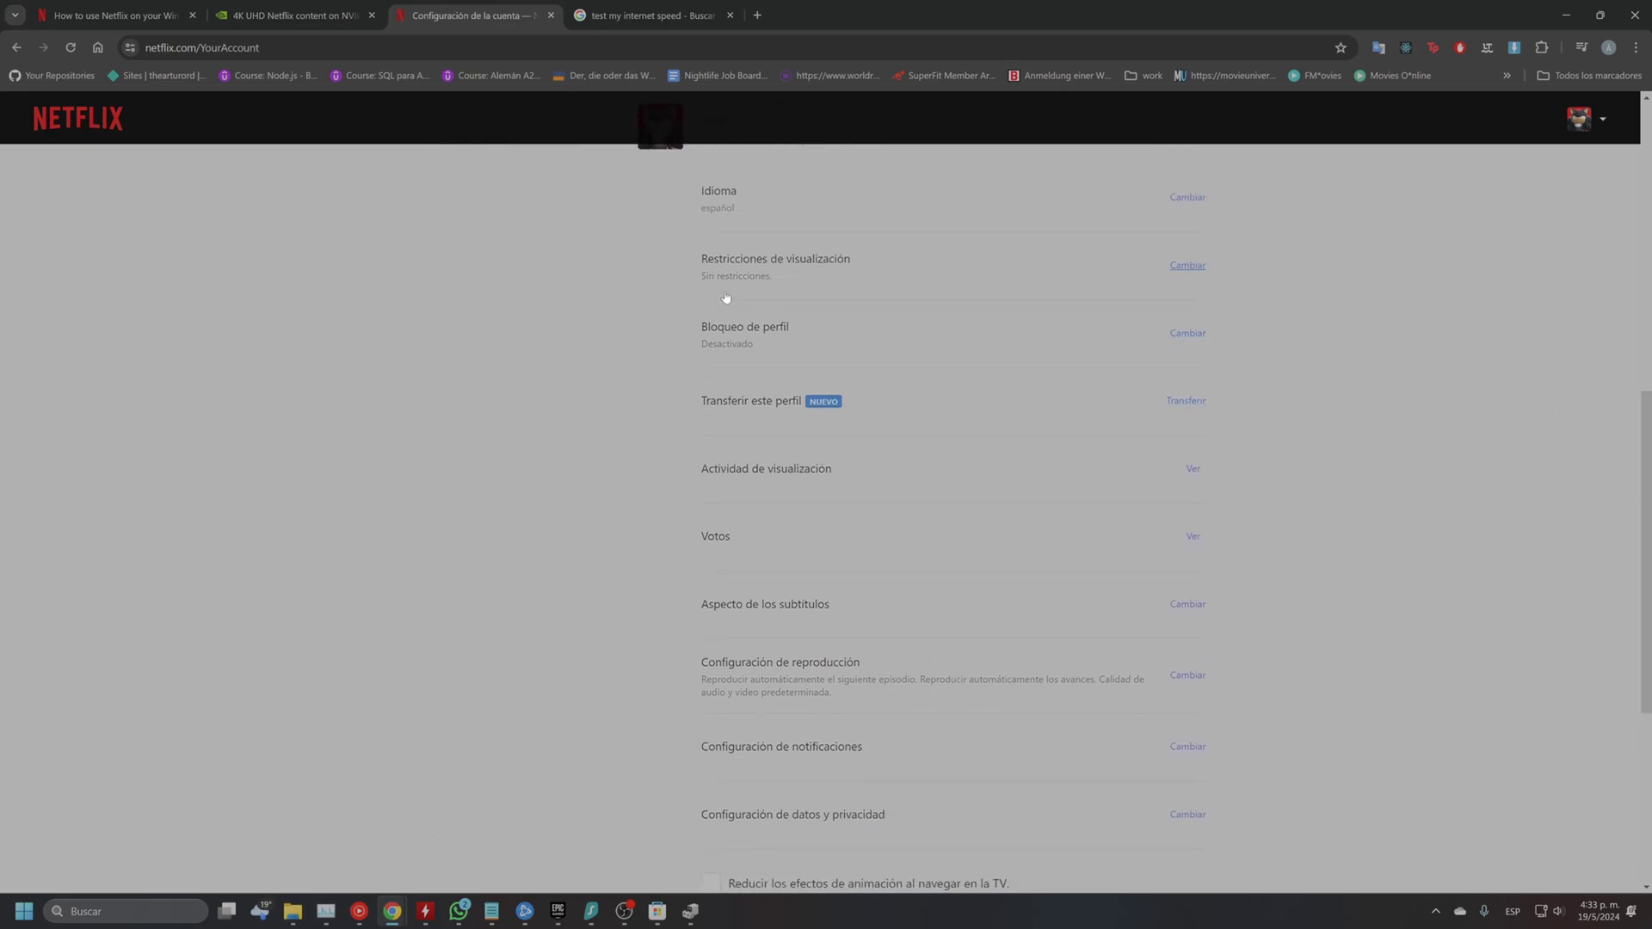
{"action": "left_click", "coordinate": [1191, 677]}
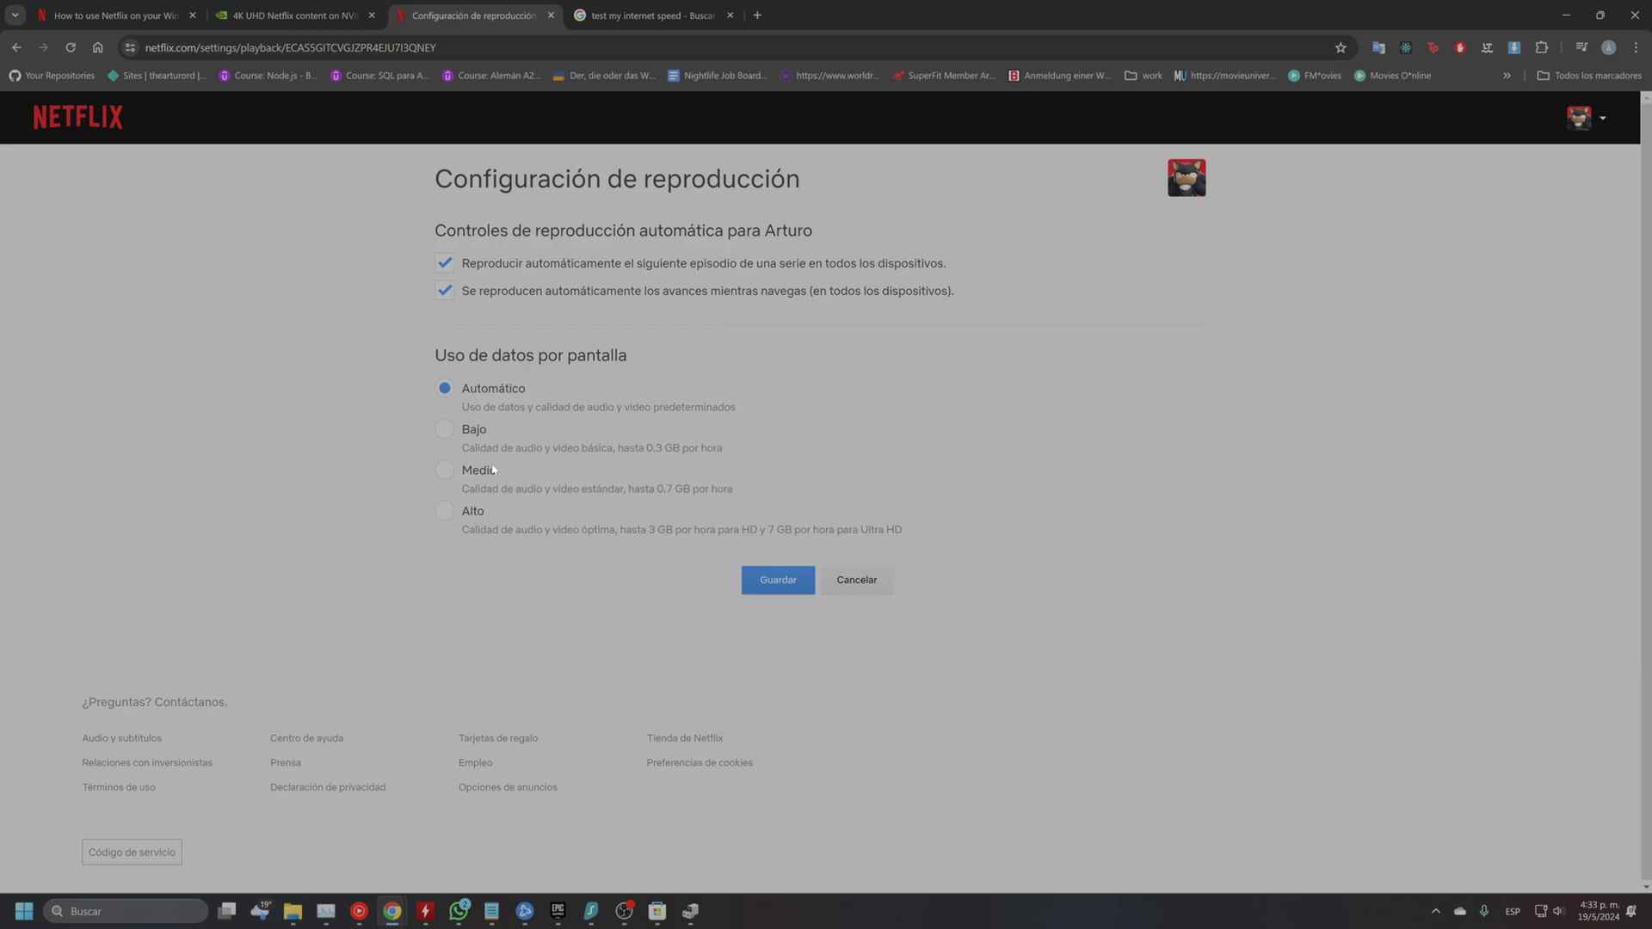
{"action": "left_click", "coordinate": [870, 579]}
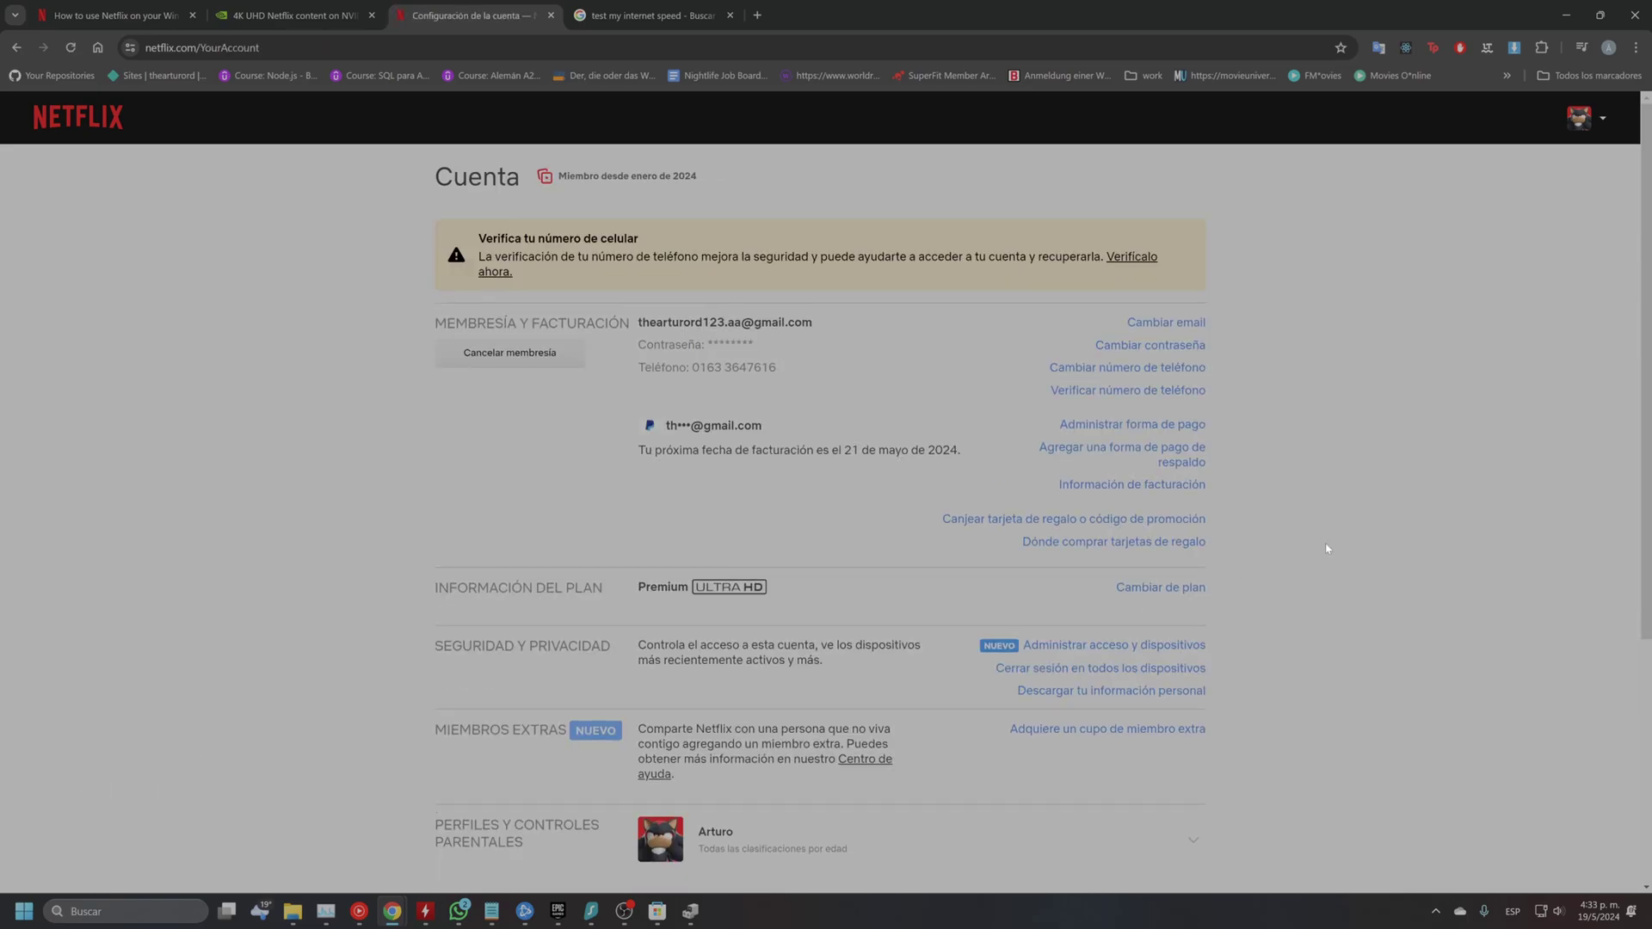
{"action": "scroll", "coordinate": [1287, 513], "scroll_direction": "down", "scroll_amount": 2}
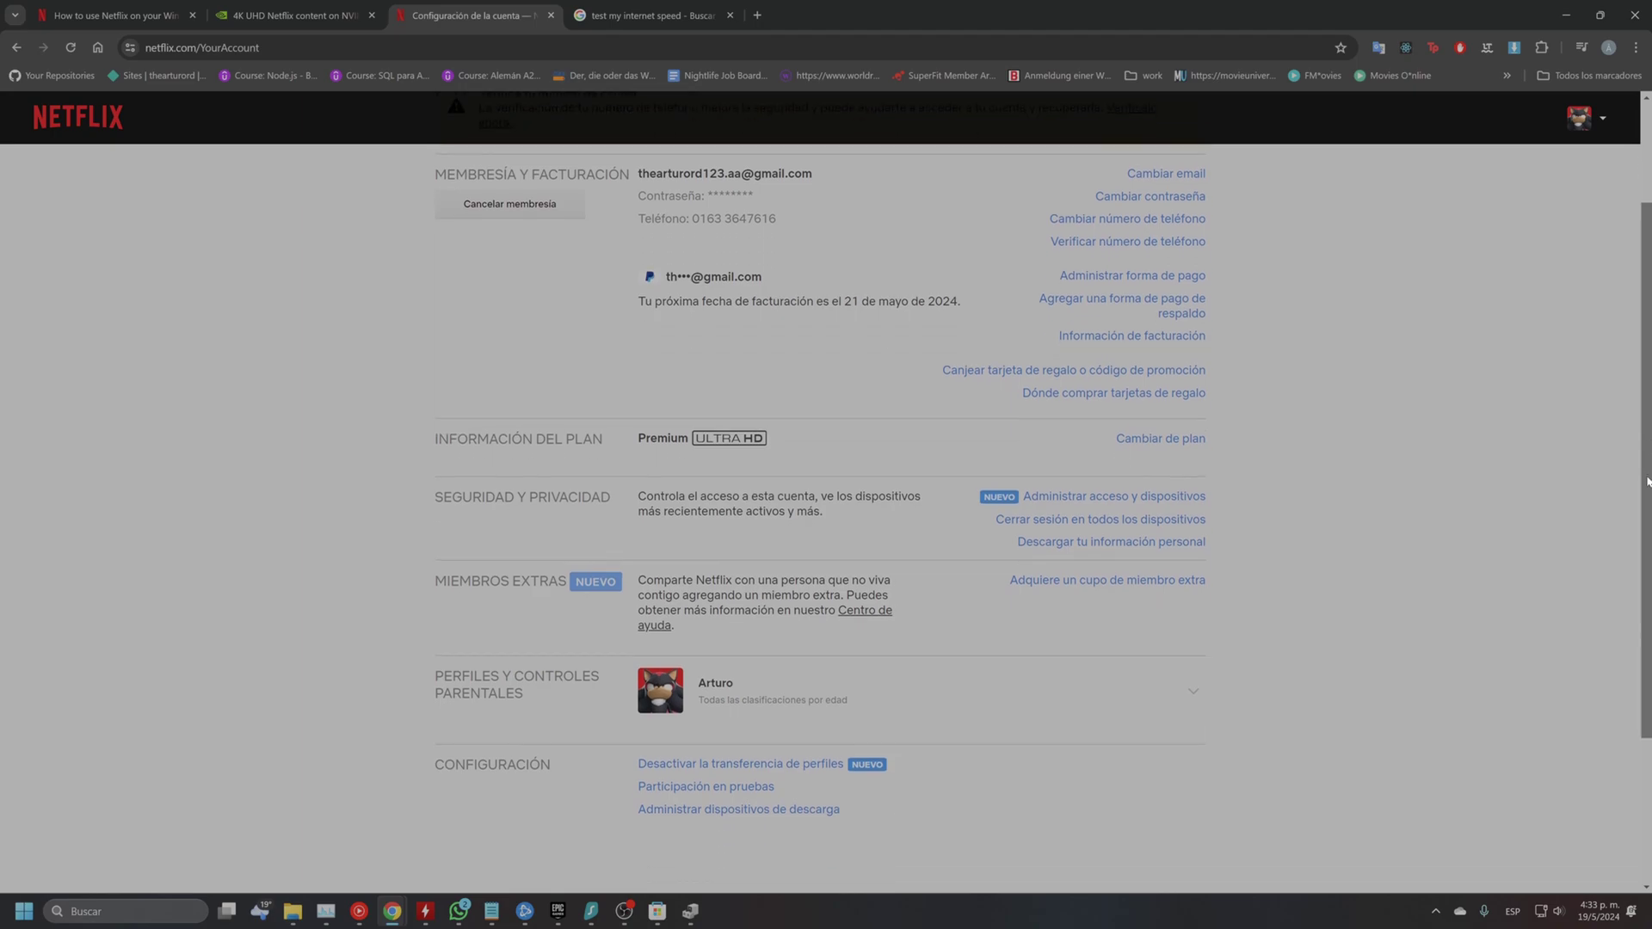
{"action": "left_click_drag", "start_coordinate": [642, 446], "coordinate": [716, 446]}
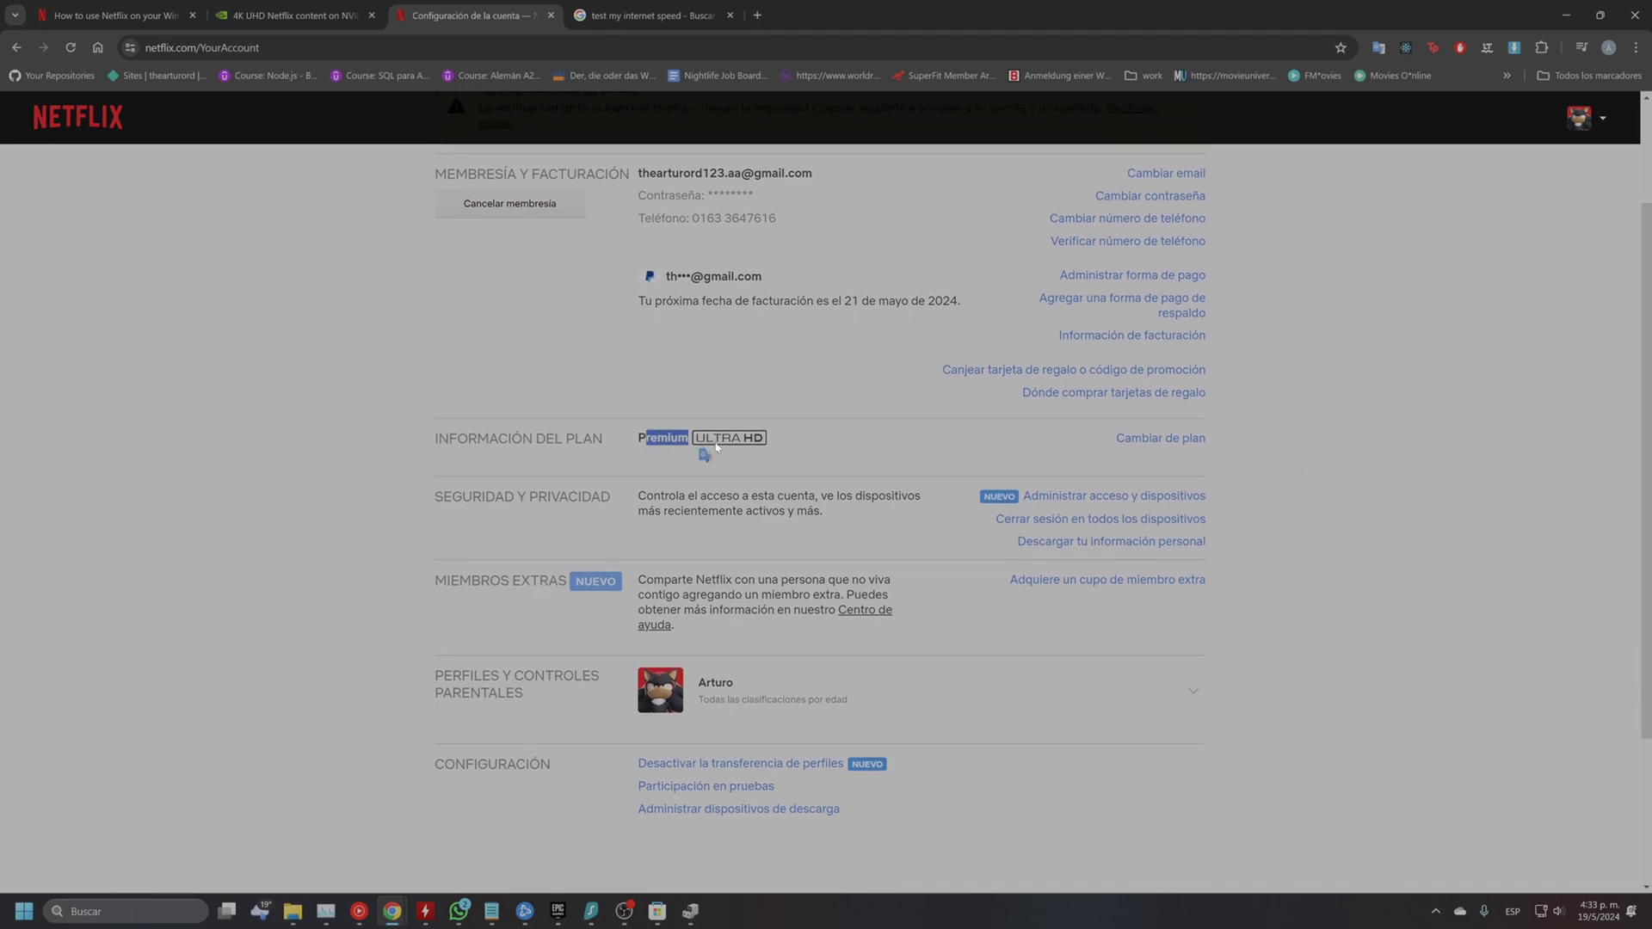
{"action": "left_click", "coordinate": [1120, 441]}
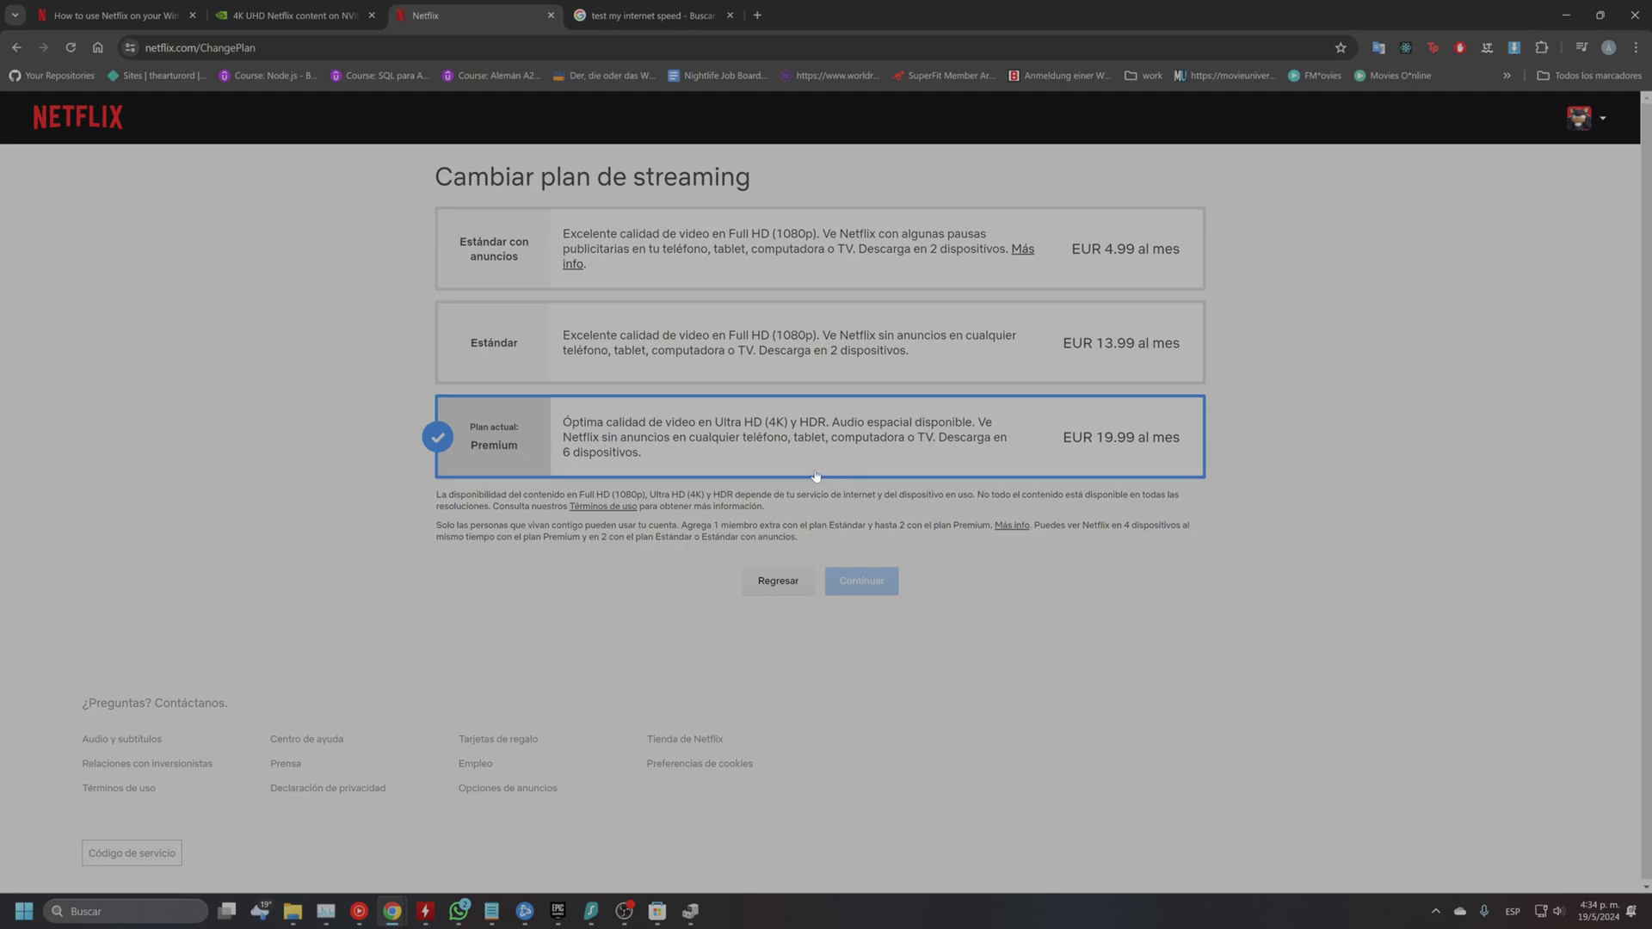
{"action": "left_click", "coordinate": [764, 582]}
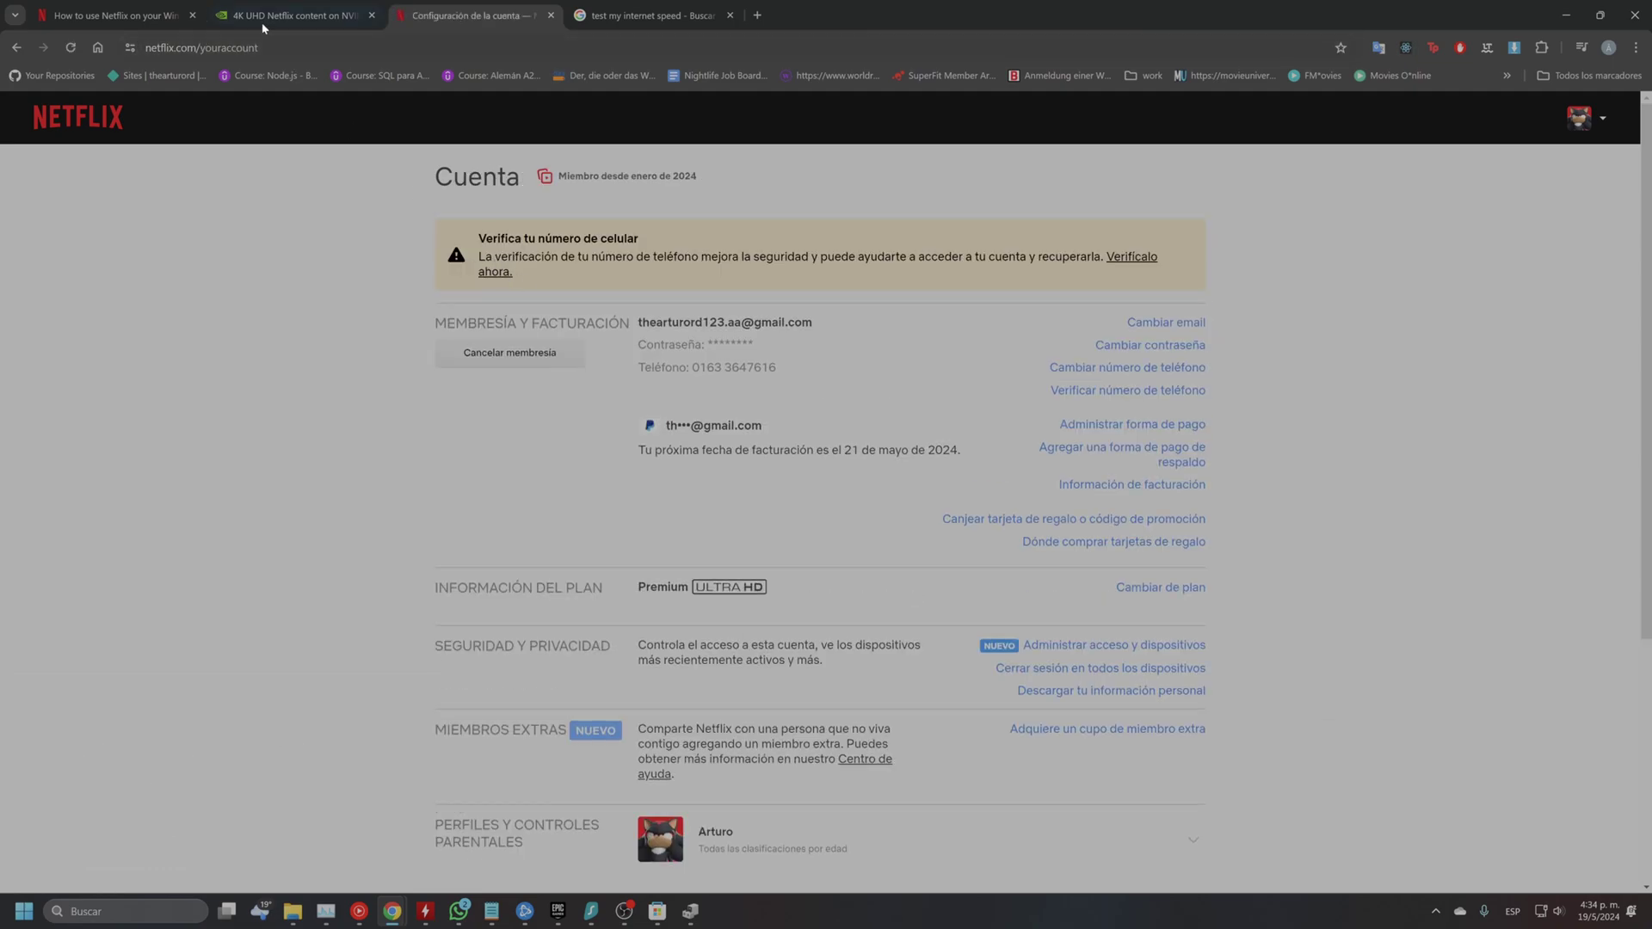
Check the 15 Mbps connection requirement, then bring up the 'test my internet speed' results
{"action": "left_click", "coordinate": [121, 15]}
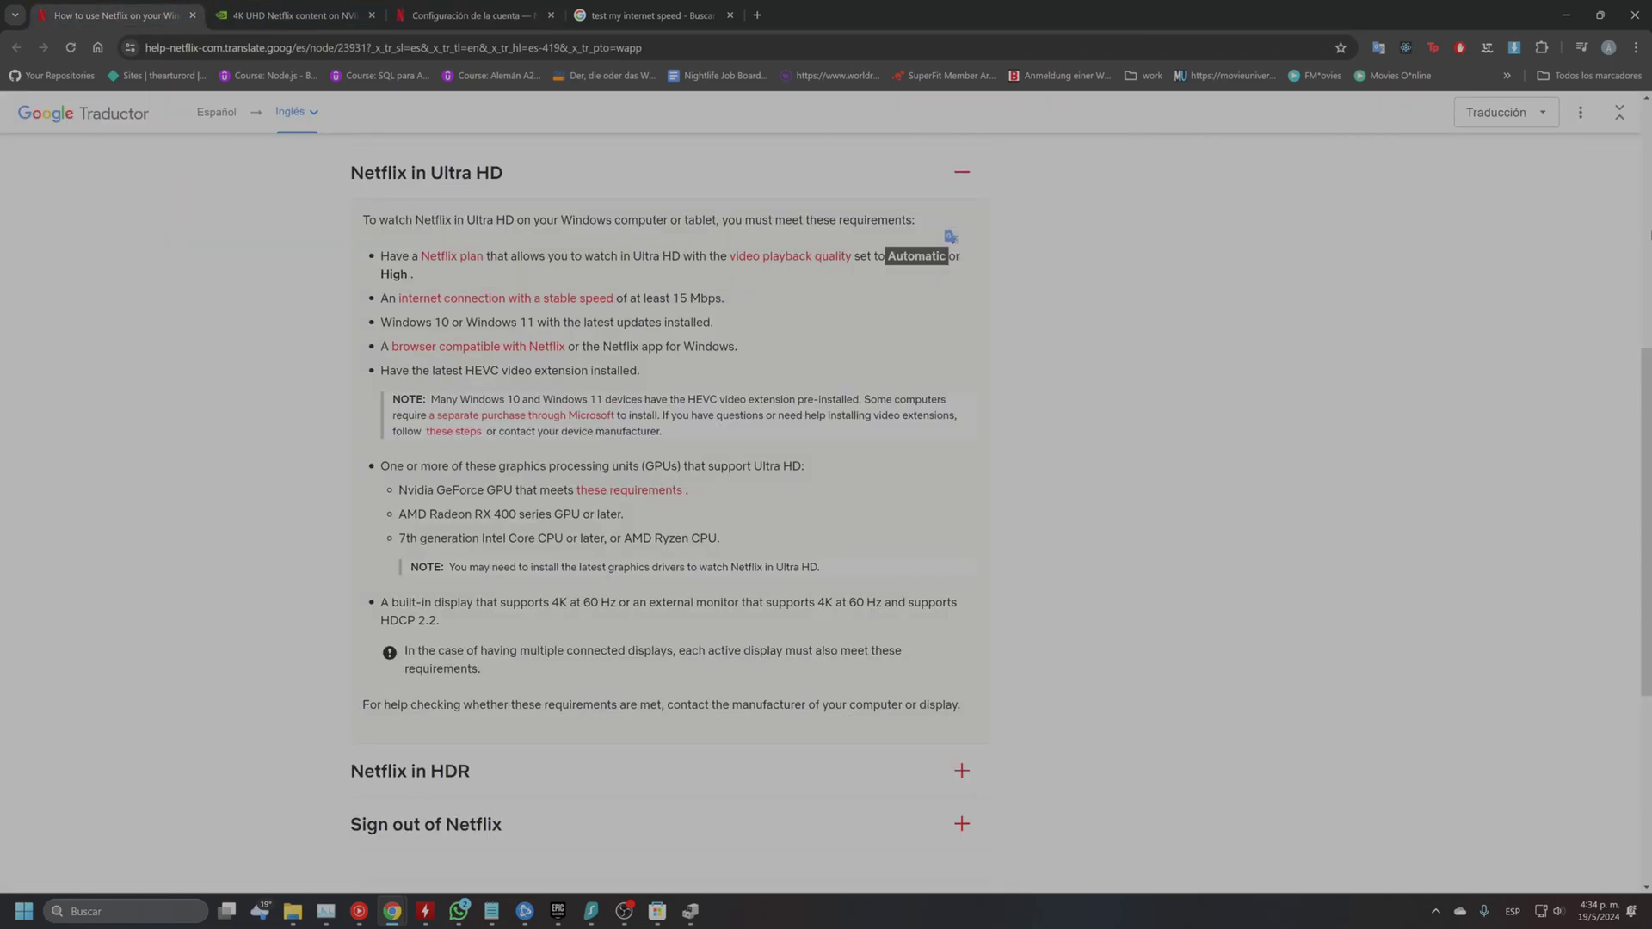
{"action": "scroll", "coordinate": [826, 495], "scroll_direction": "down", "scroll_amount": 1}
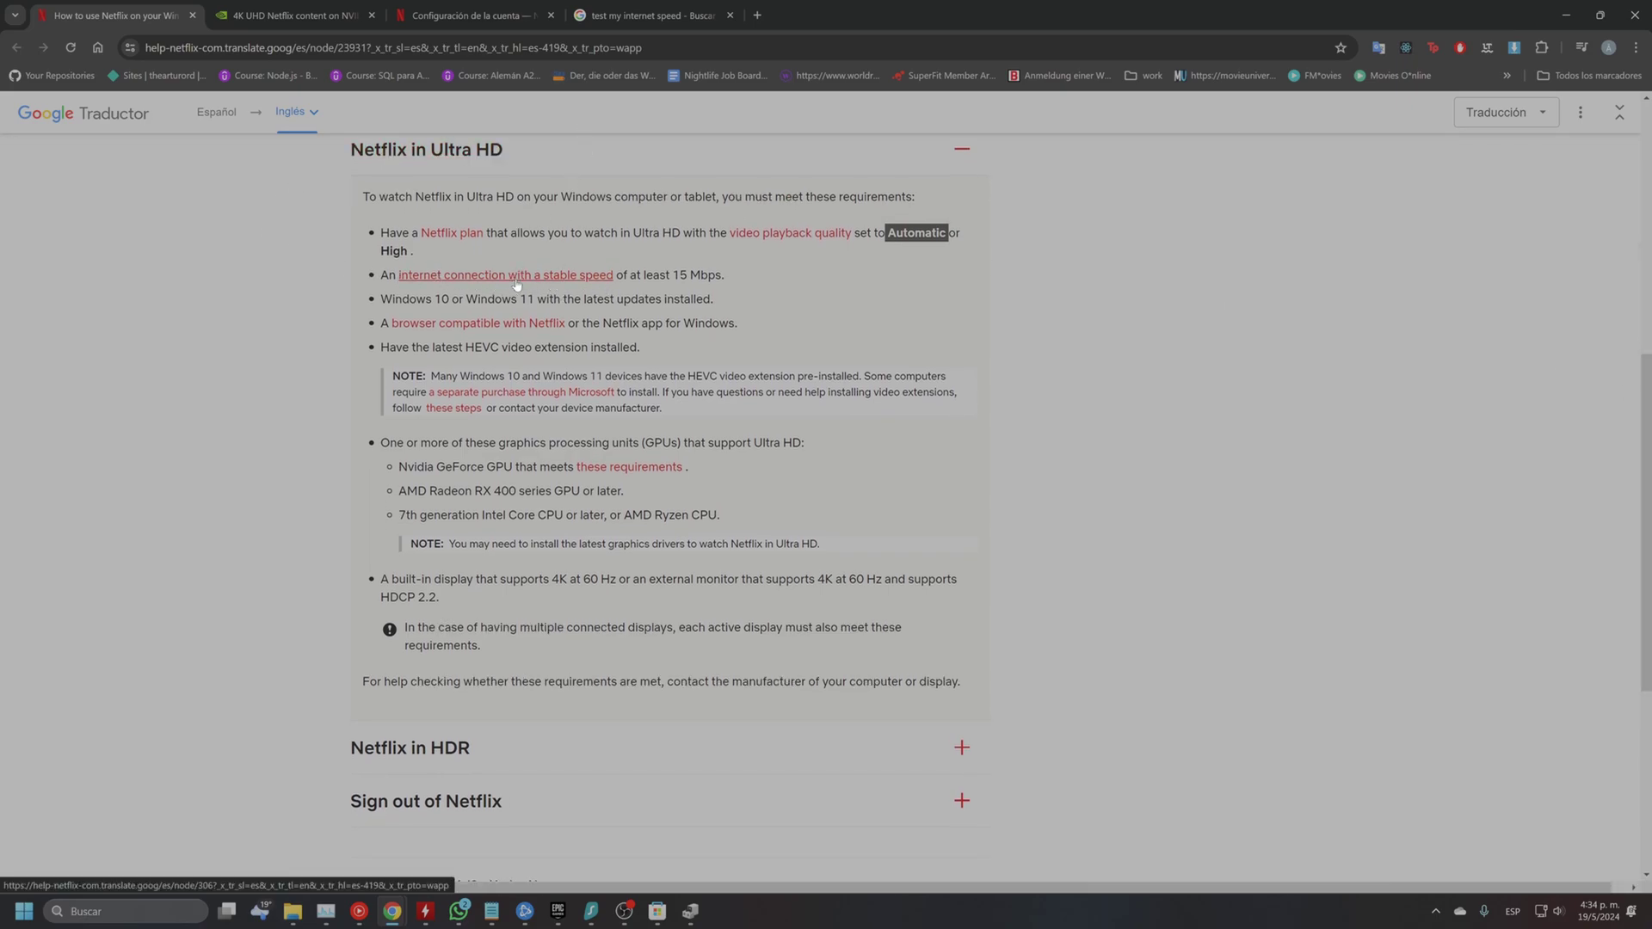
{"action": "left_click", "coordinate": [619, 12]}
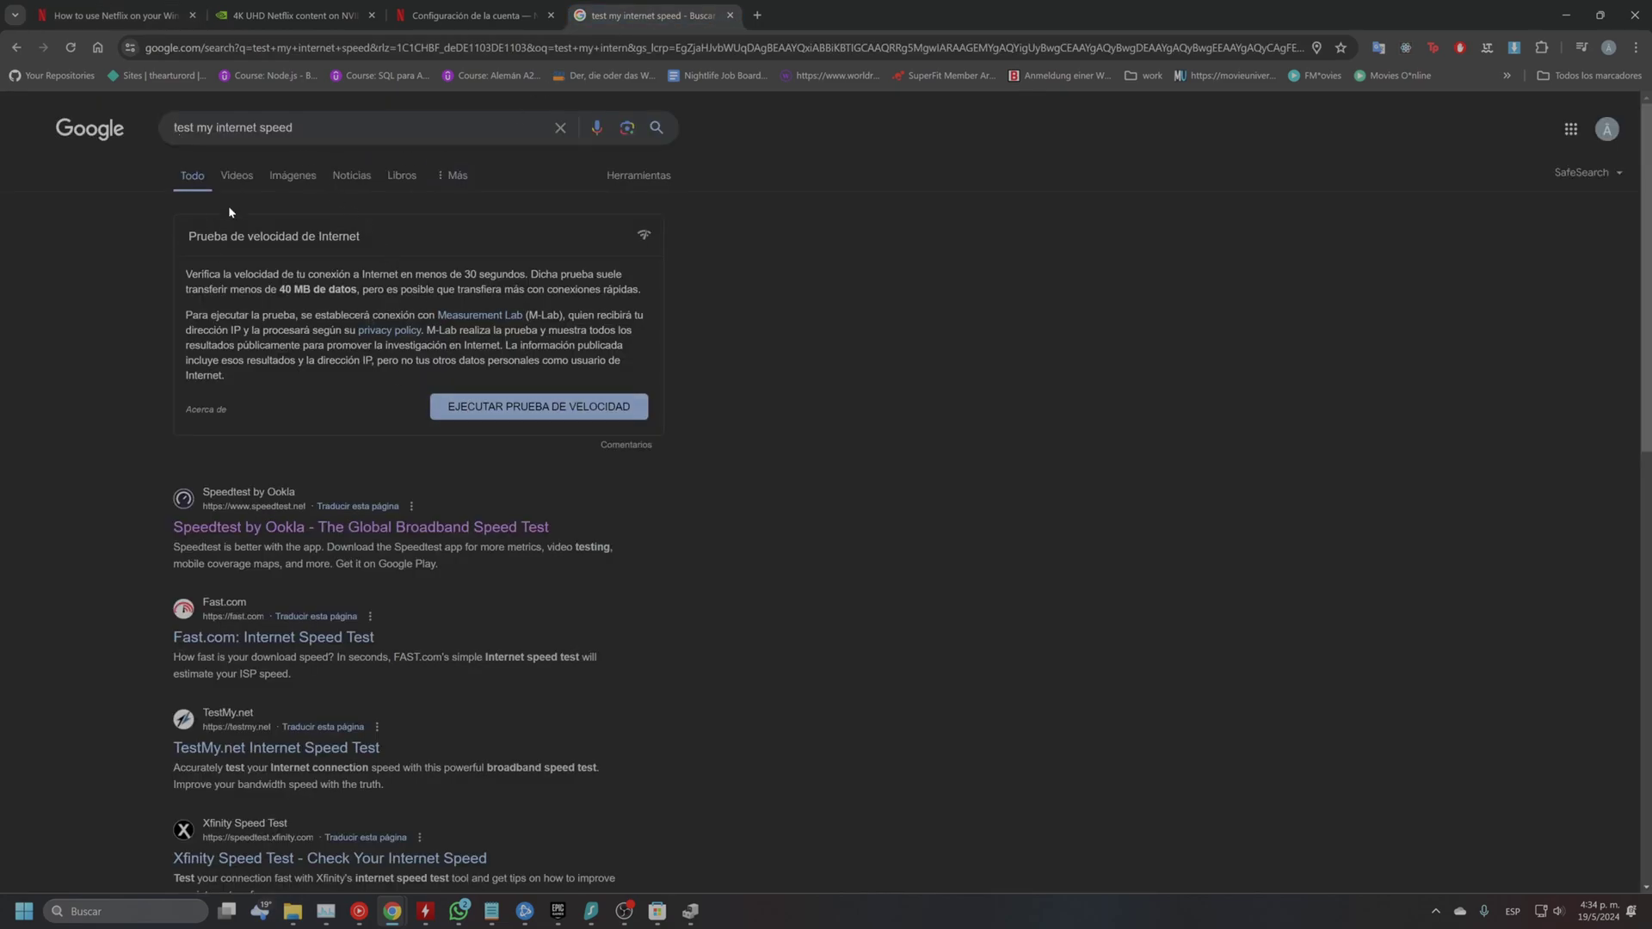
Run Google's speed test (about 916 Mbps download), then go back to the Netflix help page
{"action": "left_click", "coordinate": [488, 416]}
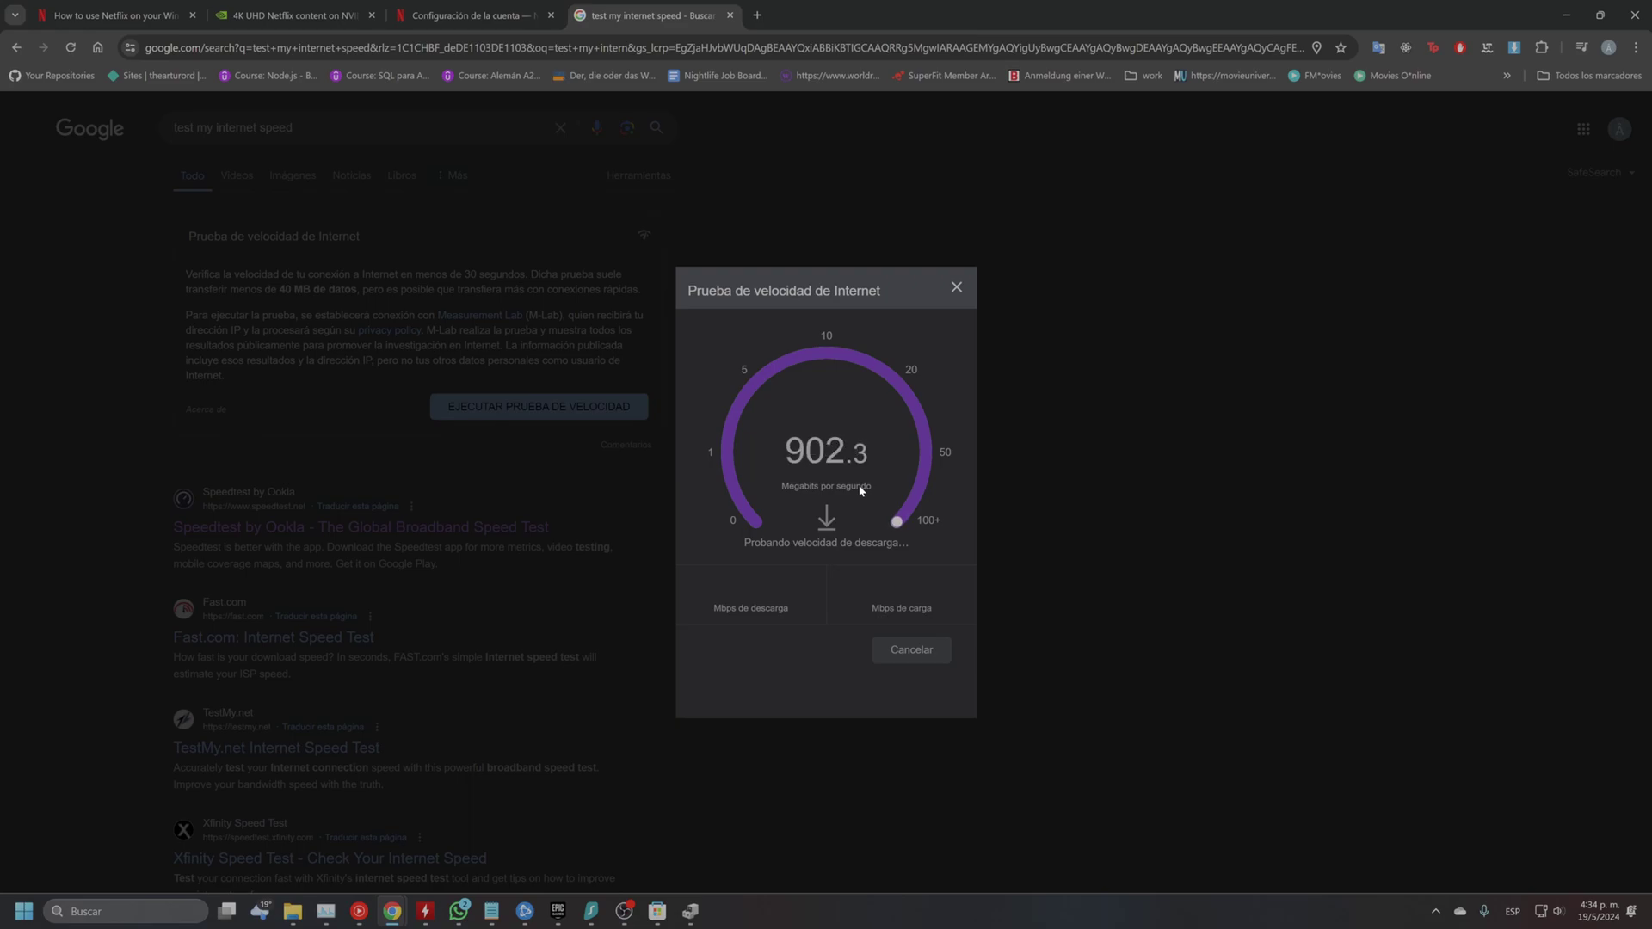
{"action": "left_click", "coordinate": [956, 287]}
{"action": "left_click", "coordinate": [116, 14]}
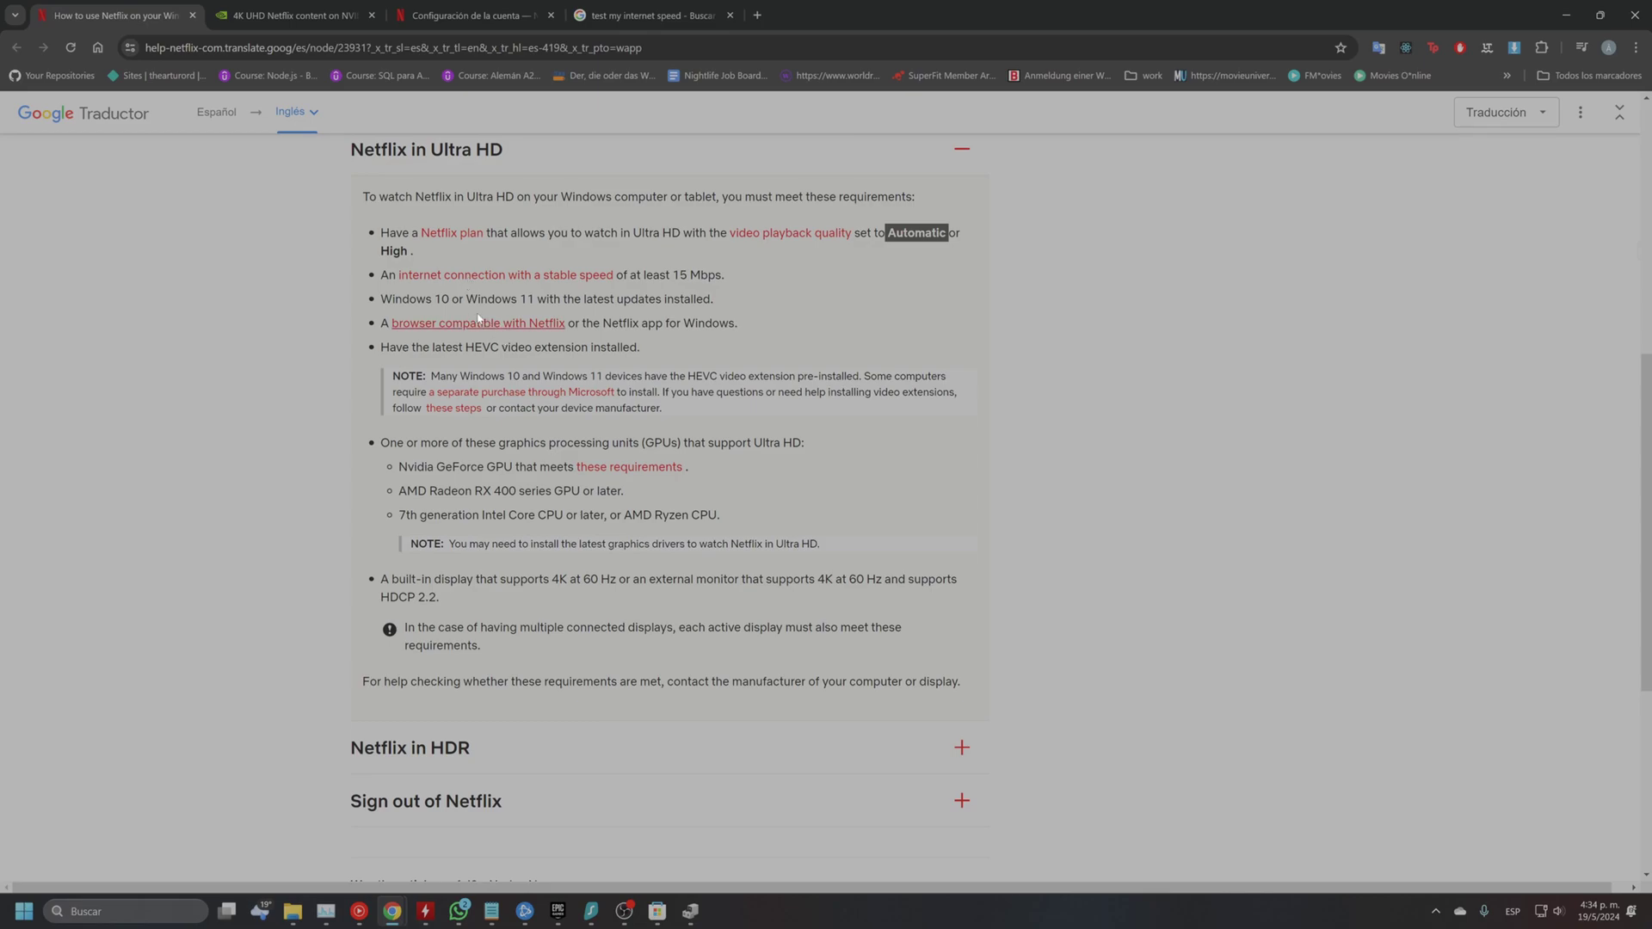
Highlight the Windows 10 or 11 with latest updates installed requirement lines
{"action": "left_click_drag", "start_coordinate": [673, 275], "coordinate": [722, 275]}
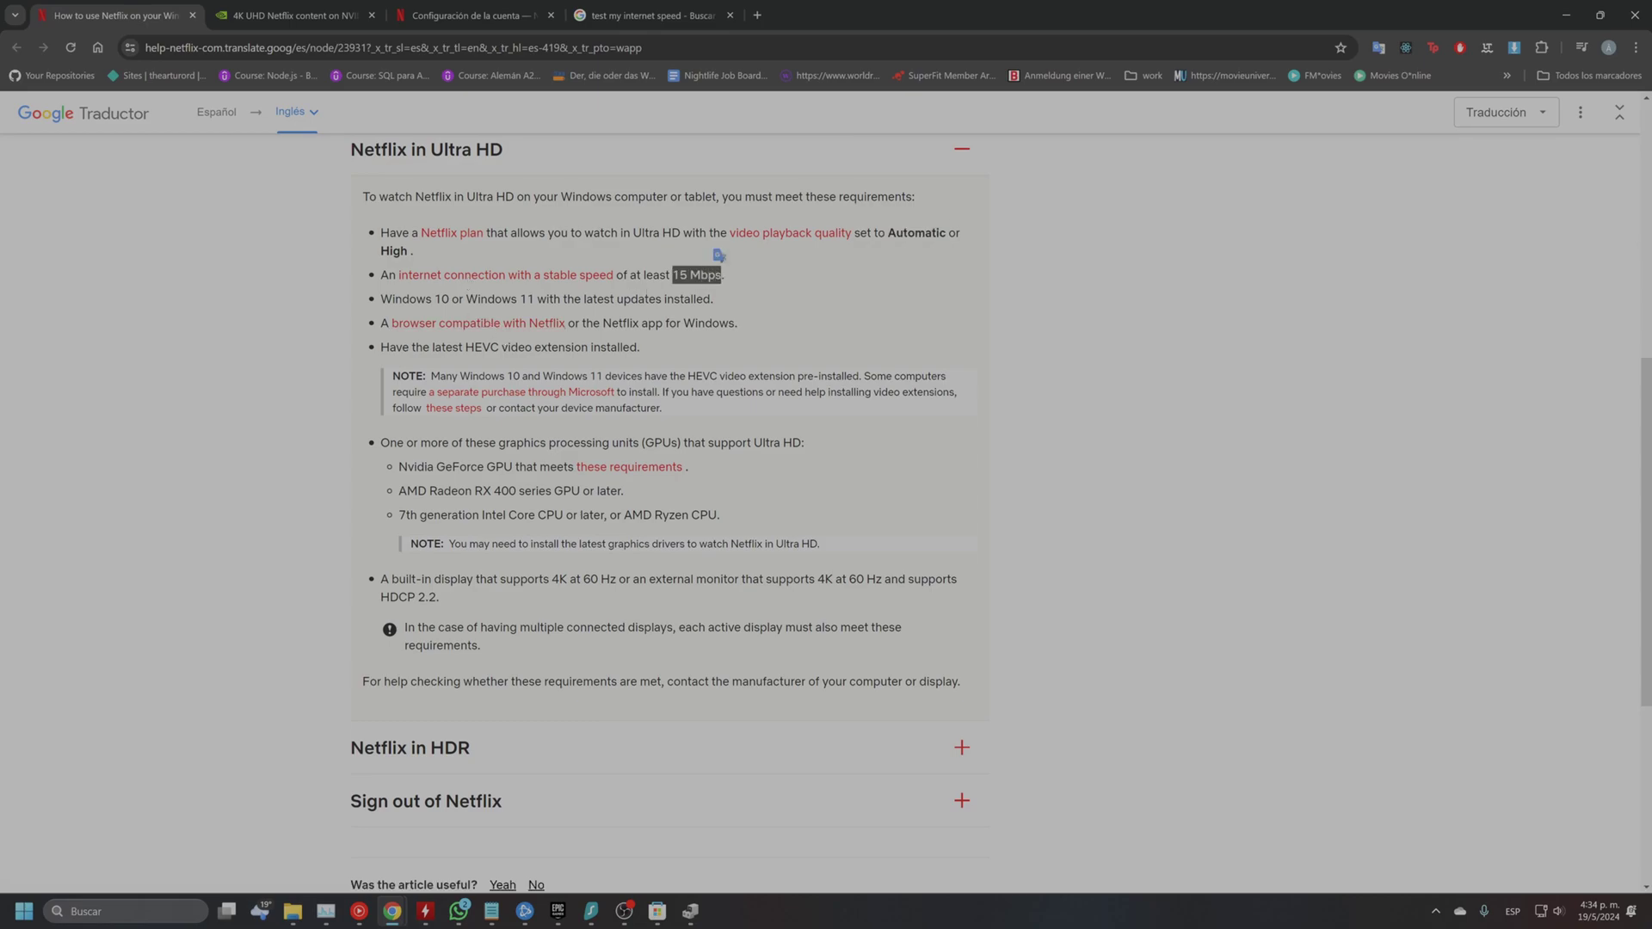
{"action": "left_click_drag", "start_coordinate": [380, 299], "coordinate": [720, 317]}
{"action": "left_click", "coordinate": [650, 316]}
{"action": "left_click", "coordinate": [725, 305]}
{"action": "left_click_drag", "start_coordinate": [585, 299], "coordinate": [711, 298]}
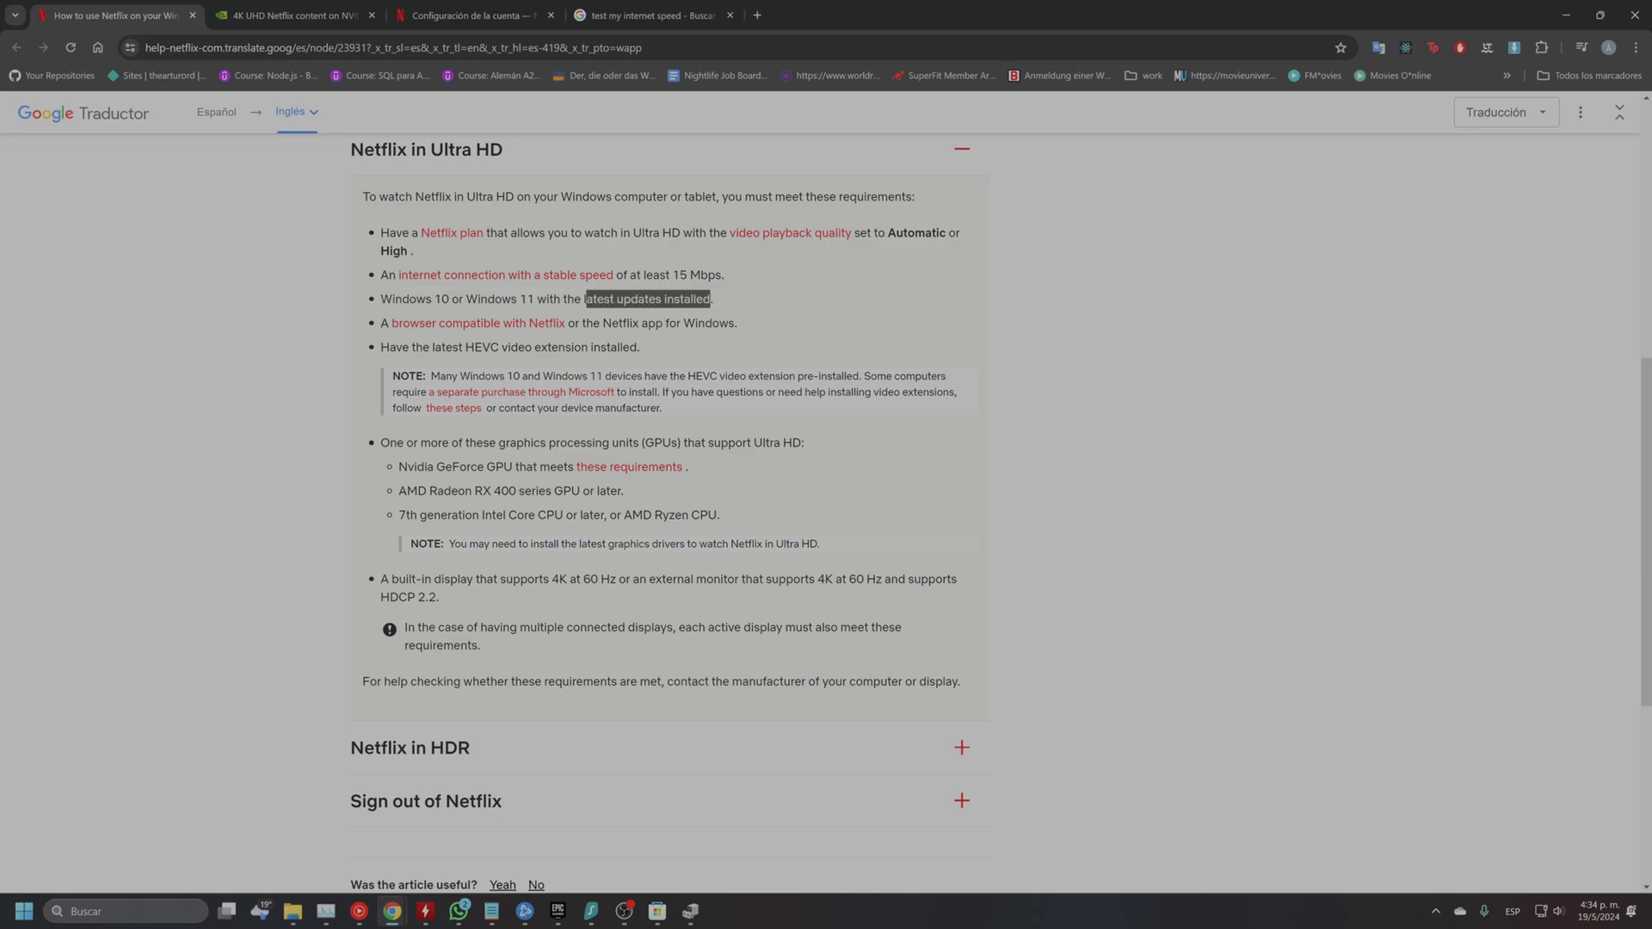
{"action": "left_click", "coordinate": [754, 307]}
{"action": "left_click_drag", "start_coordinate": [555, 299], "coordinate": [724, 307]}
{"action": "left_click", "coordinate": [724, 307]}
{"action": "scroll", "coordinate": [430, 334], "scroll_direction": "down", "scroll_amount": 3}
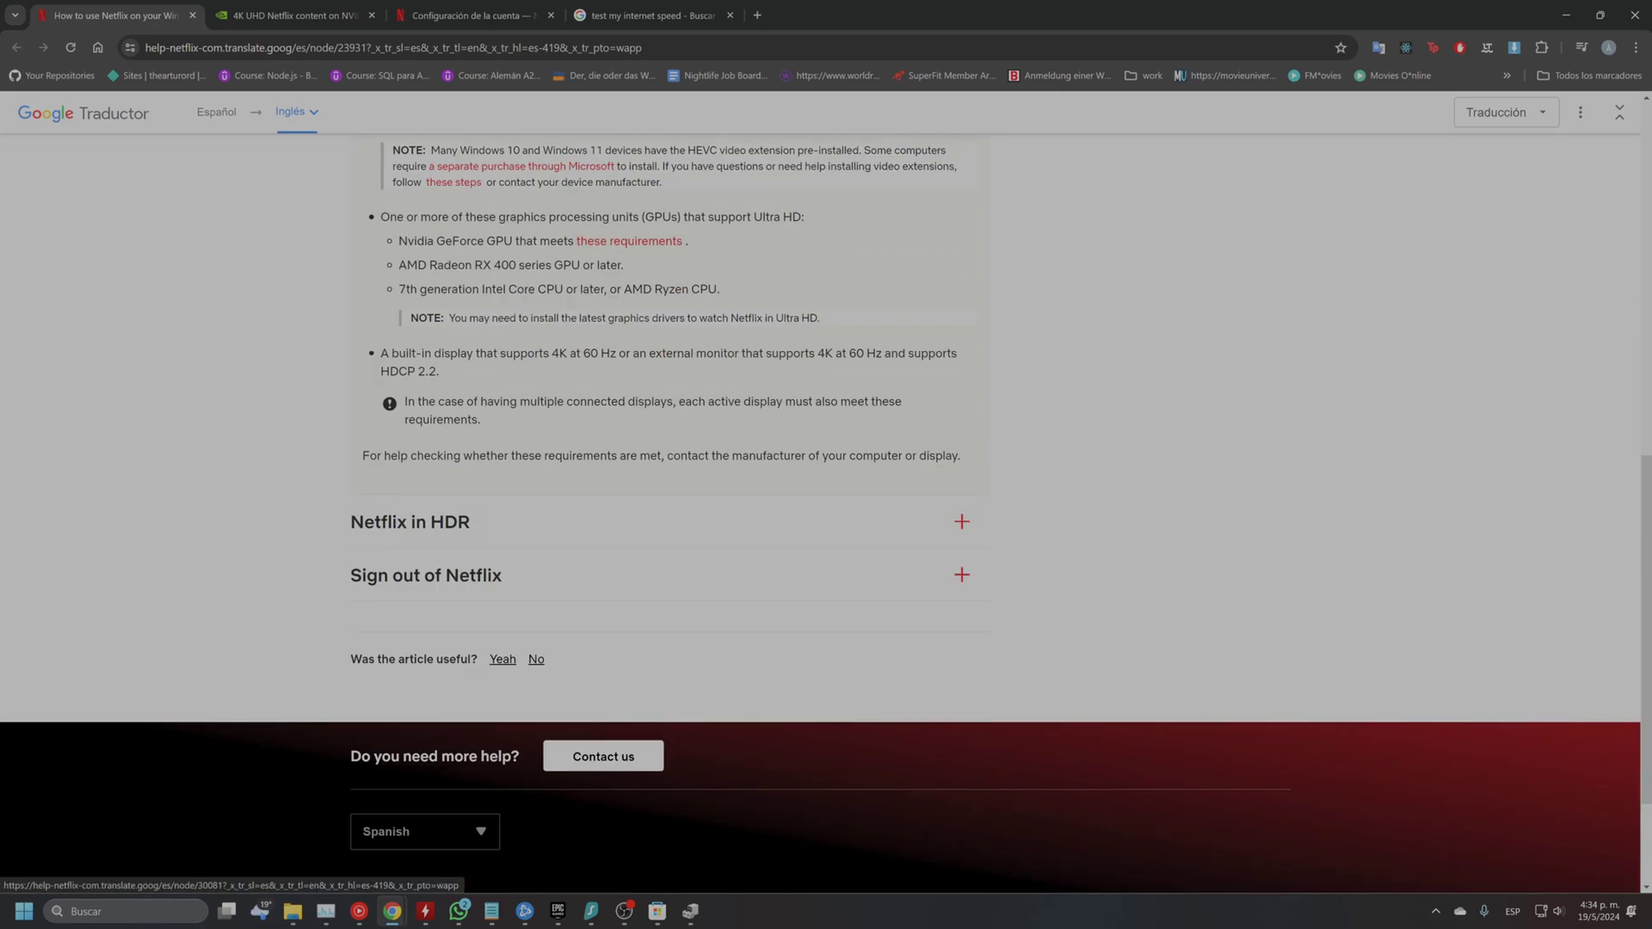
{"action": "scroll", "coordinate": [430, 334], "scroll_direction": "up", "scroll_amount": 3}
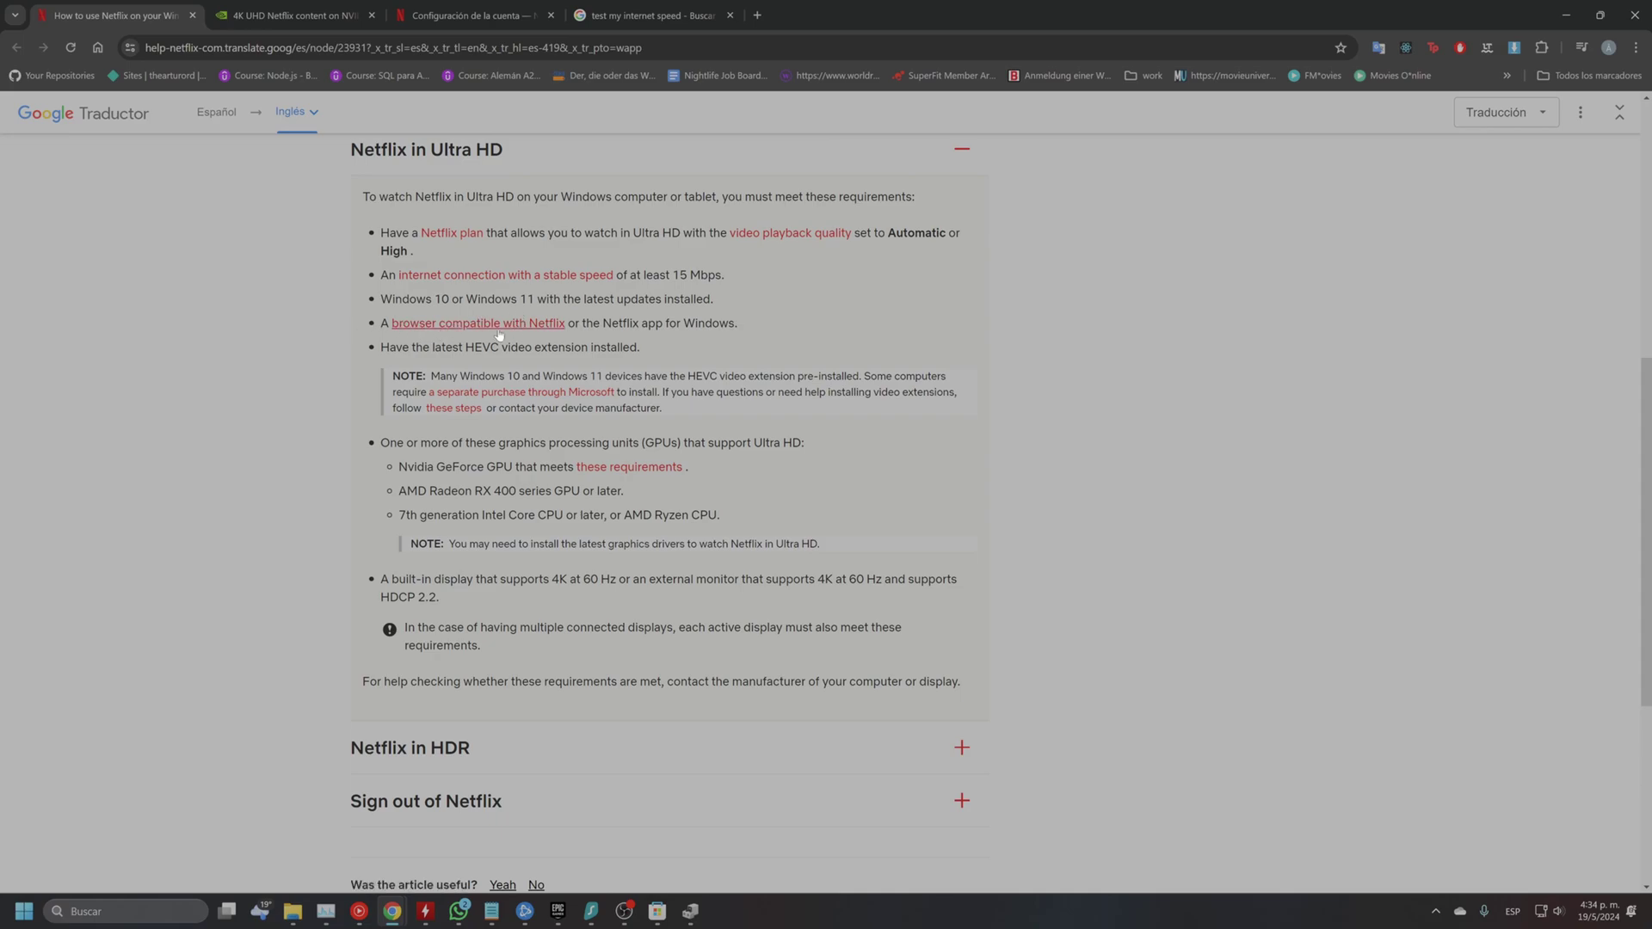
{"action": "left_click", "coordinate": [657, 911]}
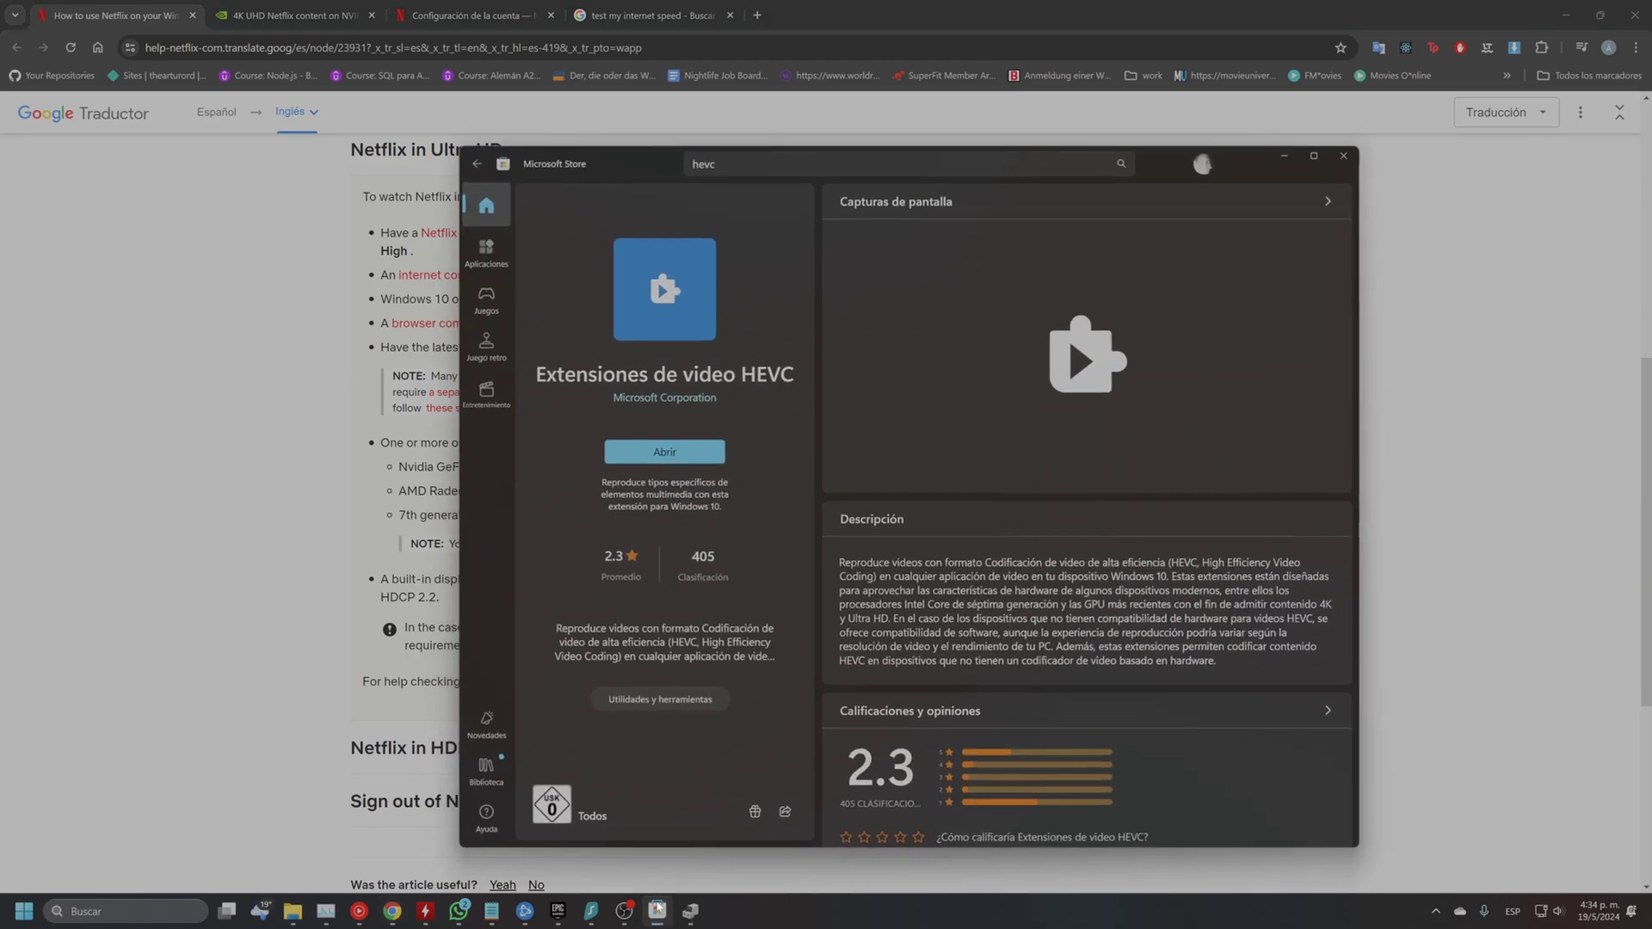
{"action": "scroll", "coordinate": [1278, 140], "scroll_direction": "up", "scroll_amount": 1}
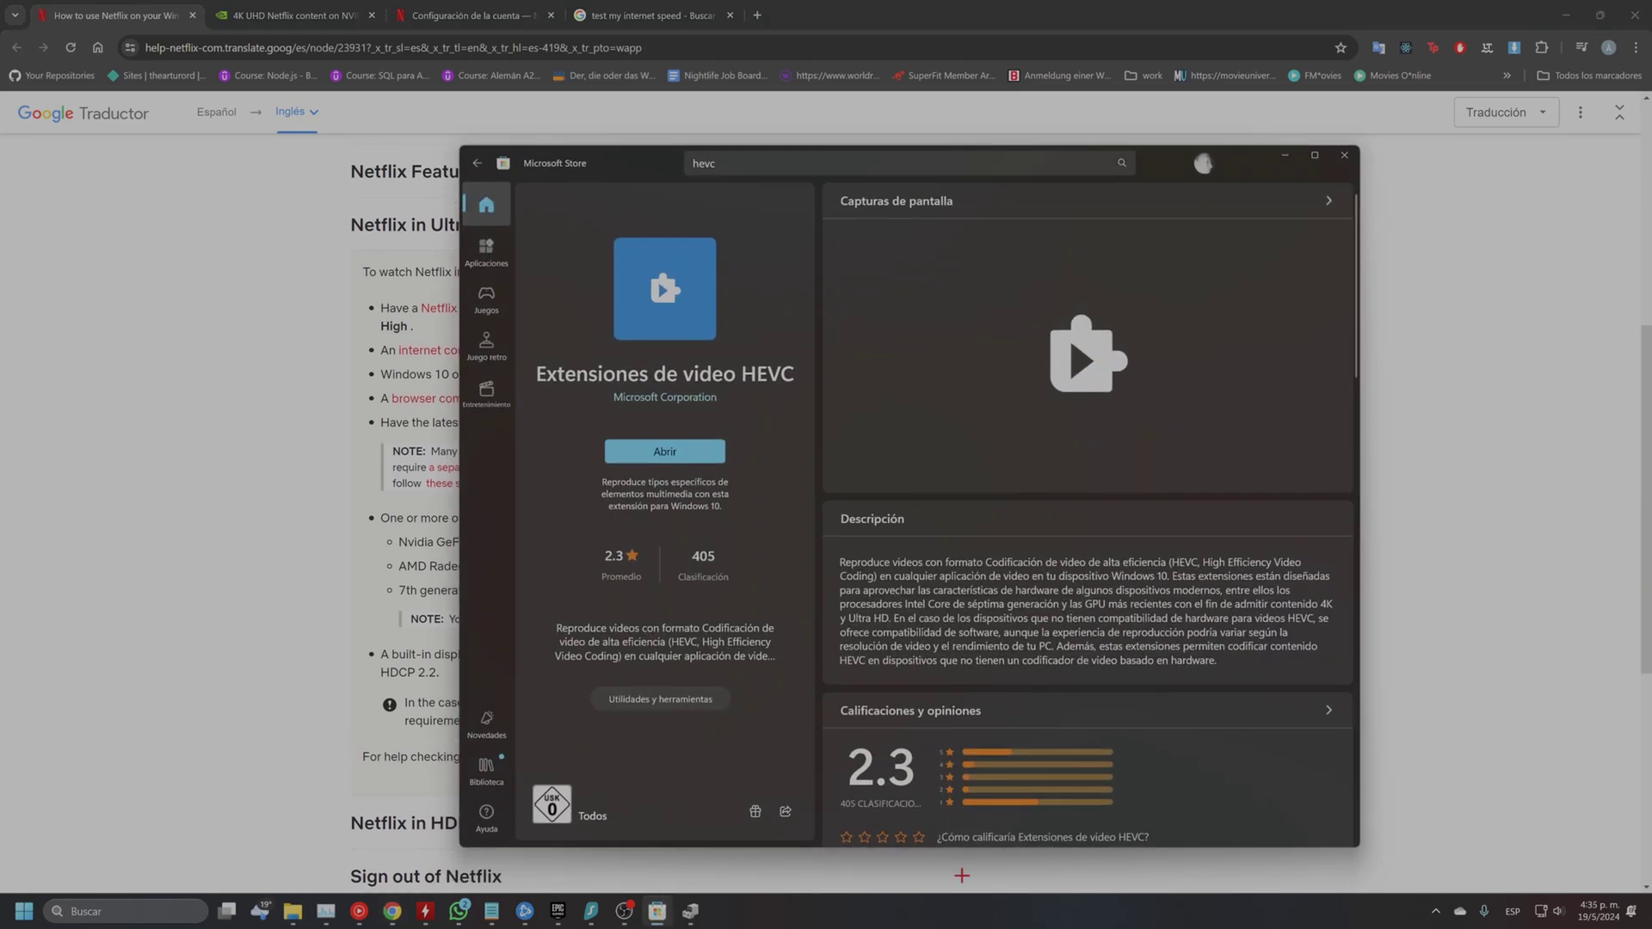
{"action": "left_click", "coordinate": [698, 163]}
{"action": "type", "text": "netfl"}
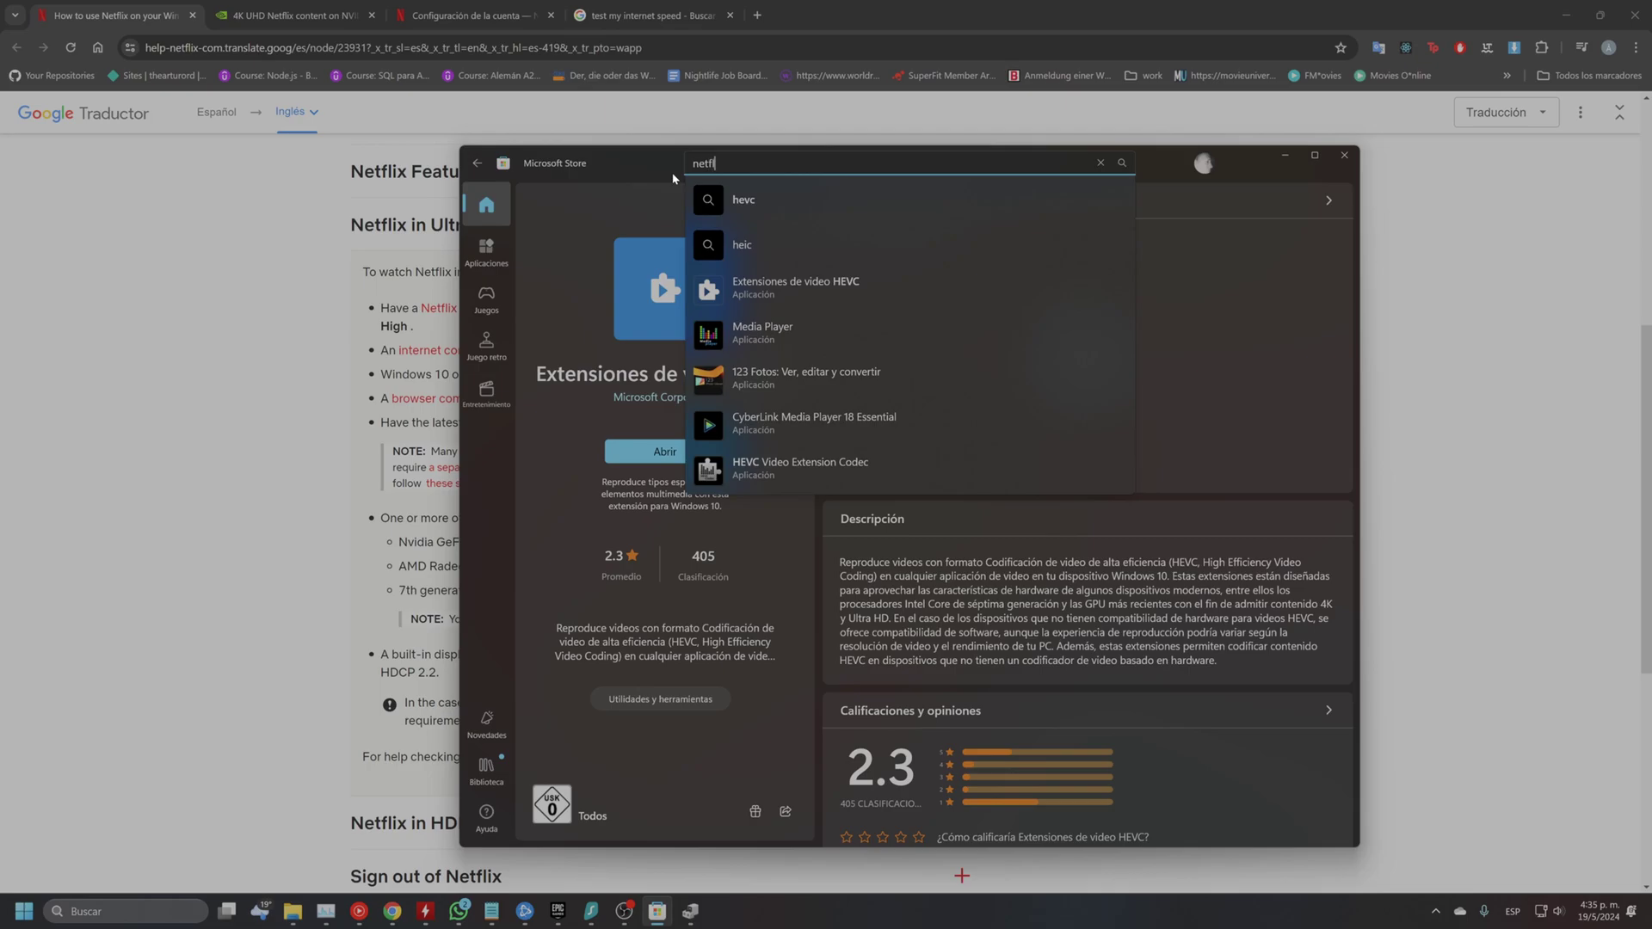
{"action": "type", "text": "ix"}
{"action": "key", "text": "Return"}
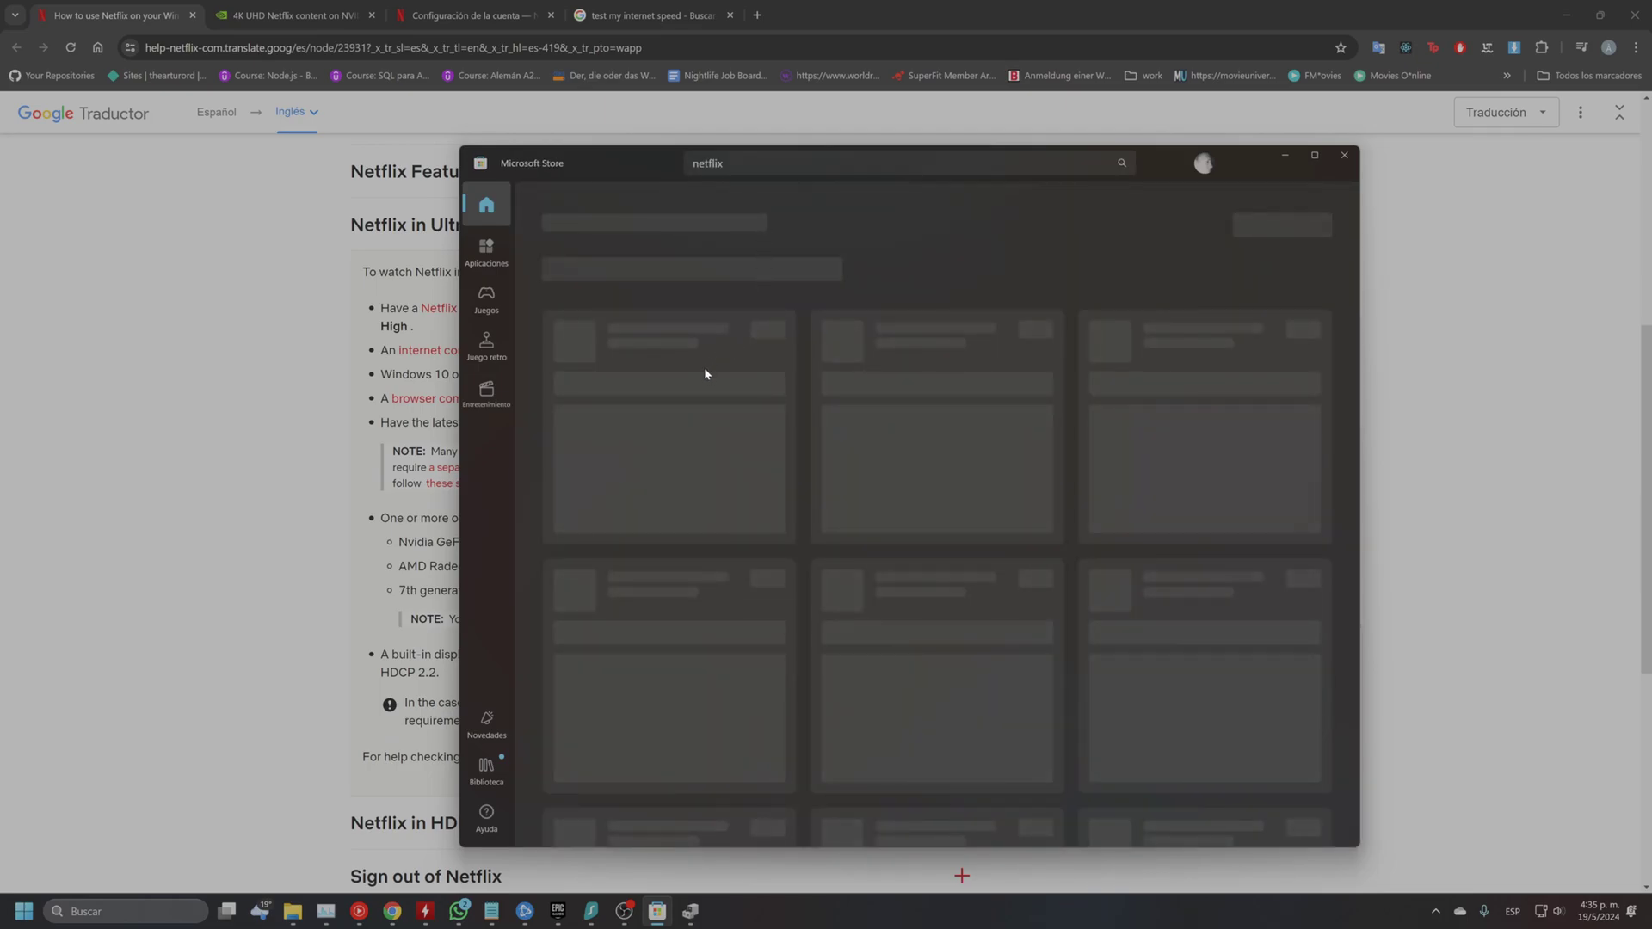
{"action": "left_click", "coordinate": [675, 375]}
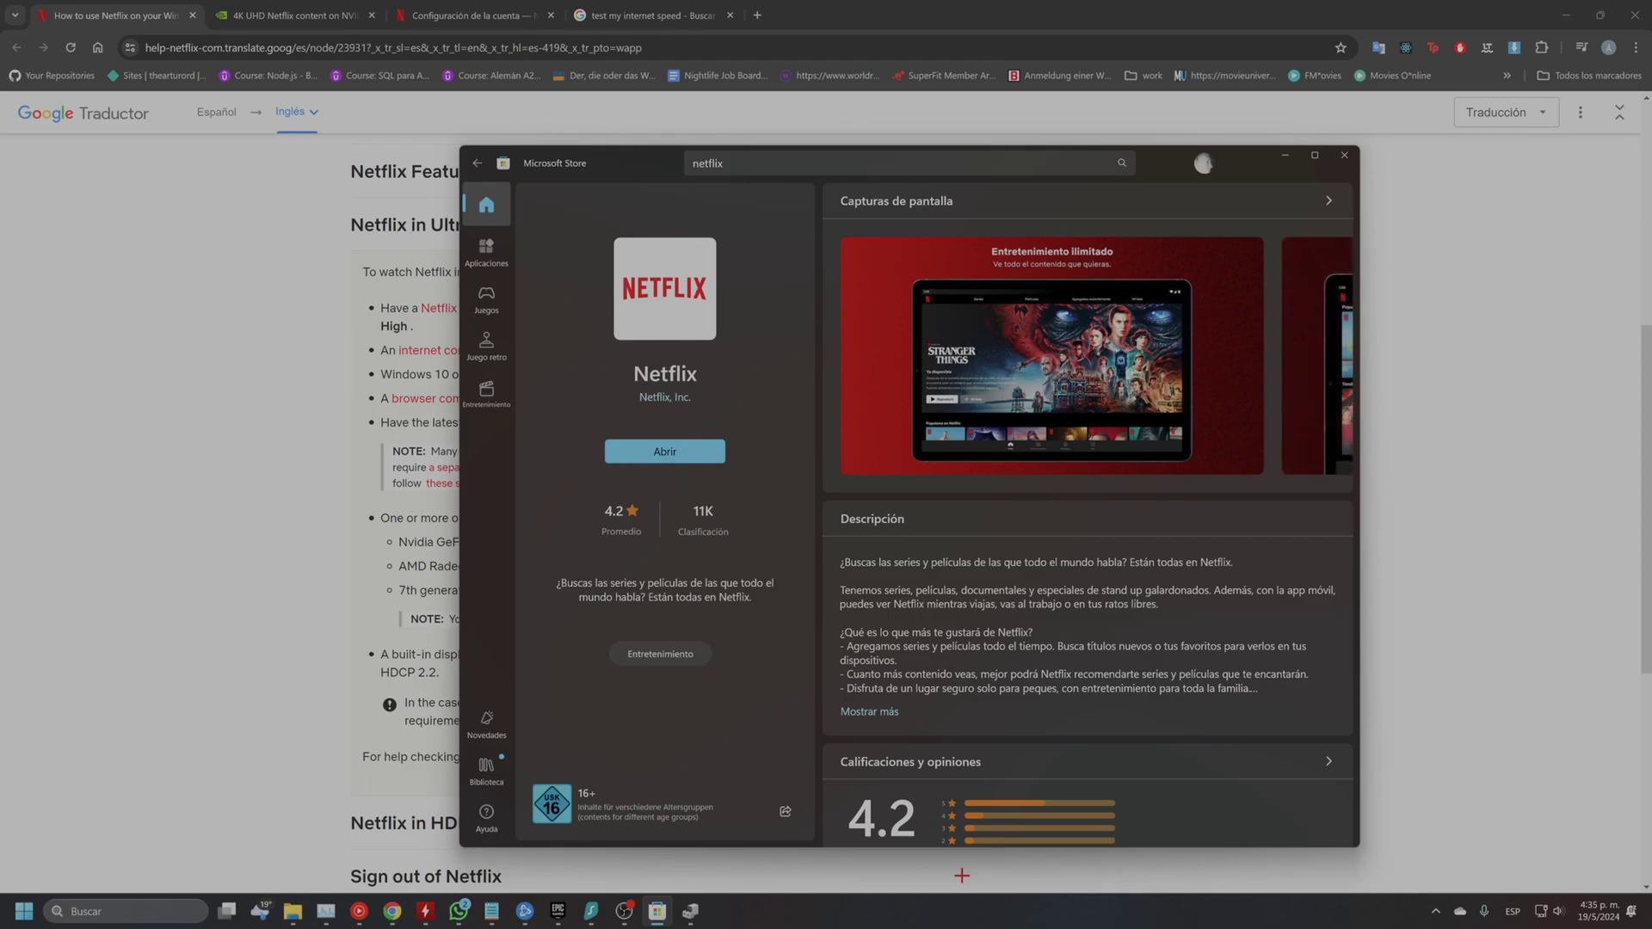
{"action": "left_click", "coordinate": [1075, 162]}
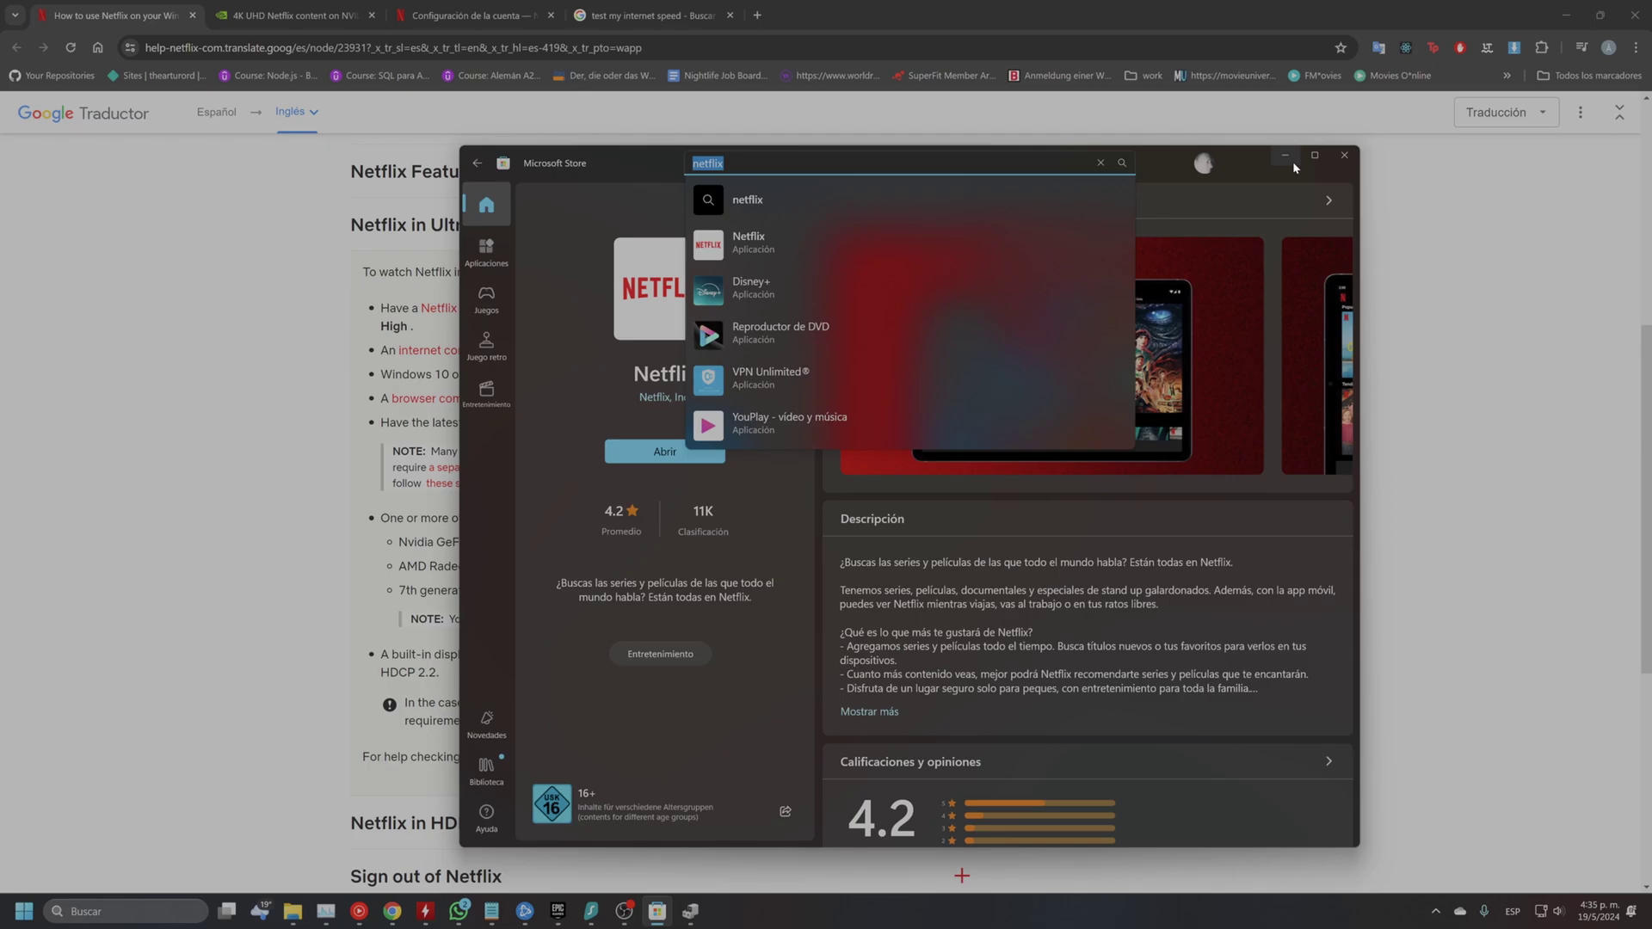
{"action": "left_click", "coordinate": [430, 401]}
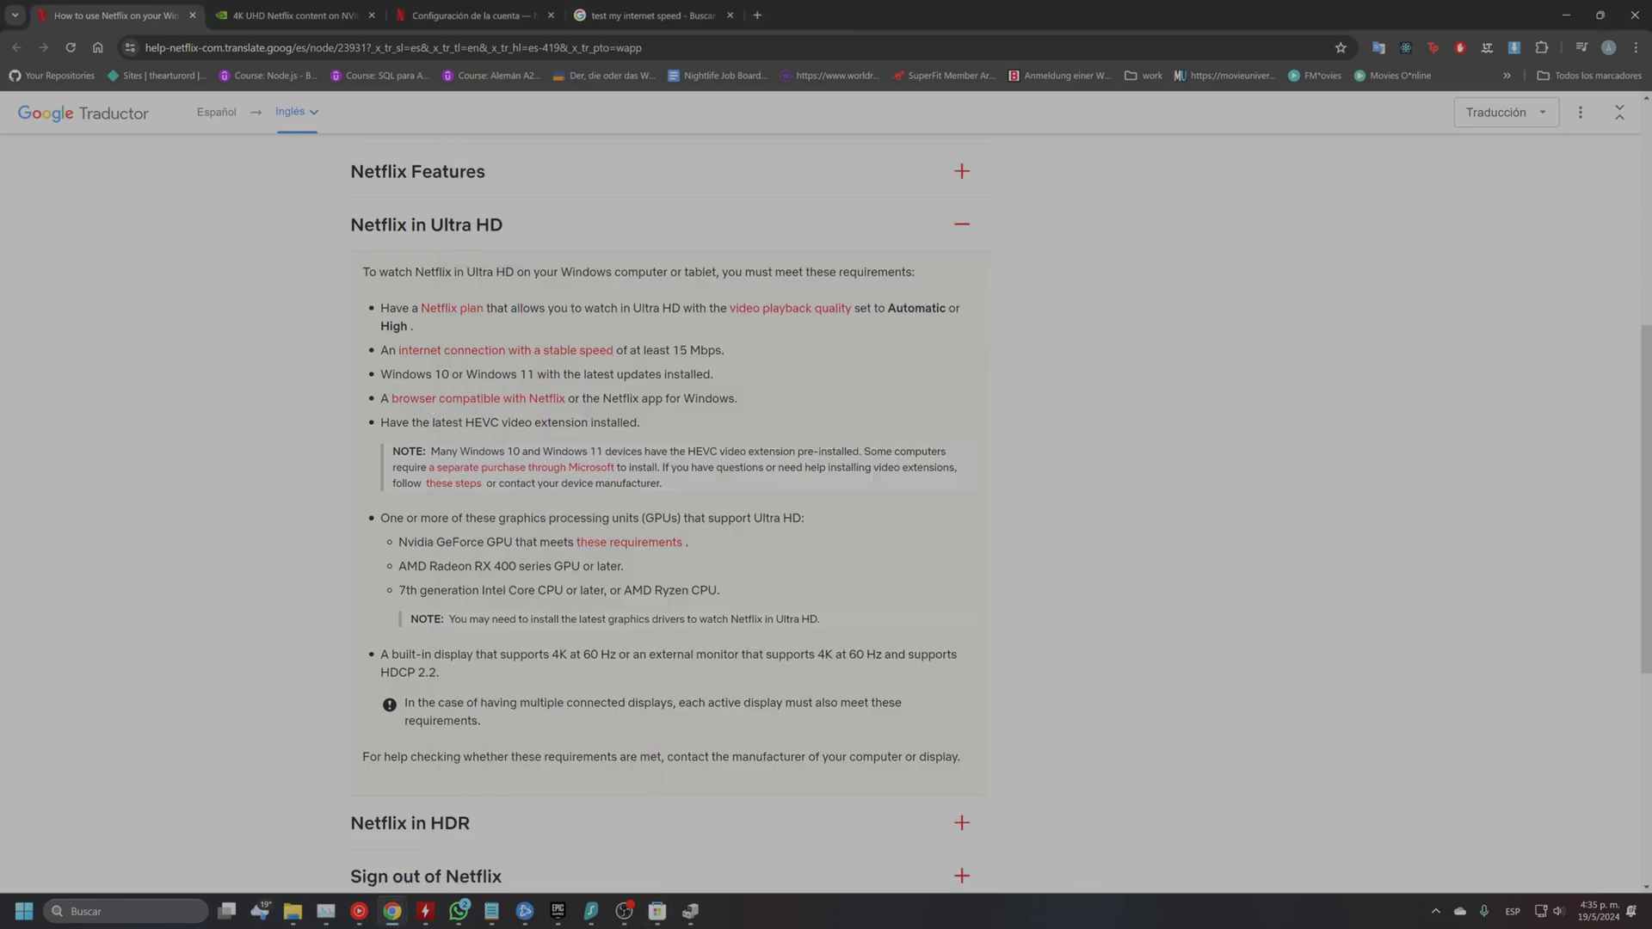
{"action": "key", "text": "alt+Tab"}
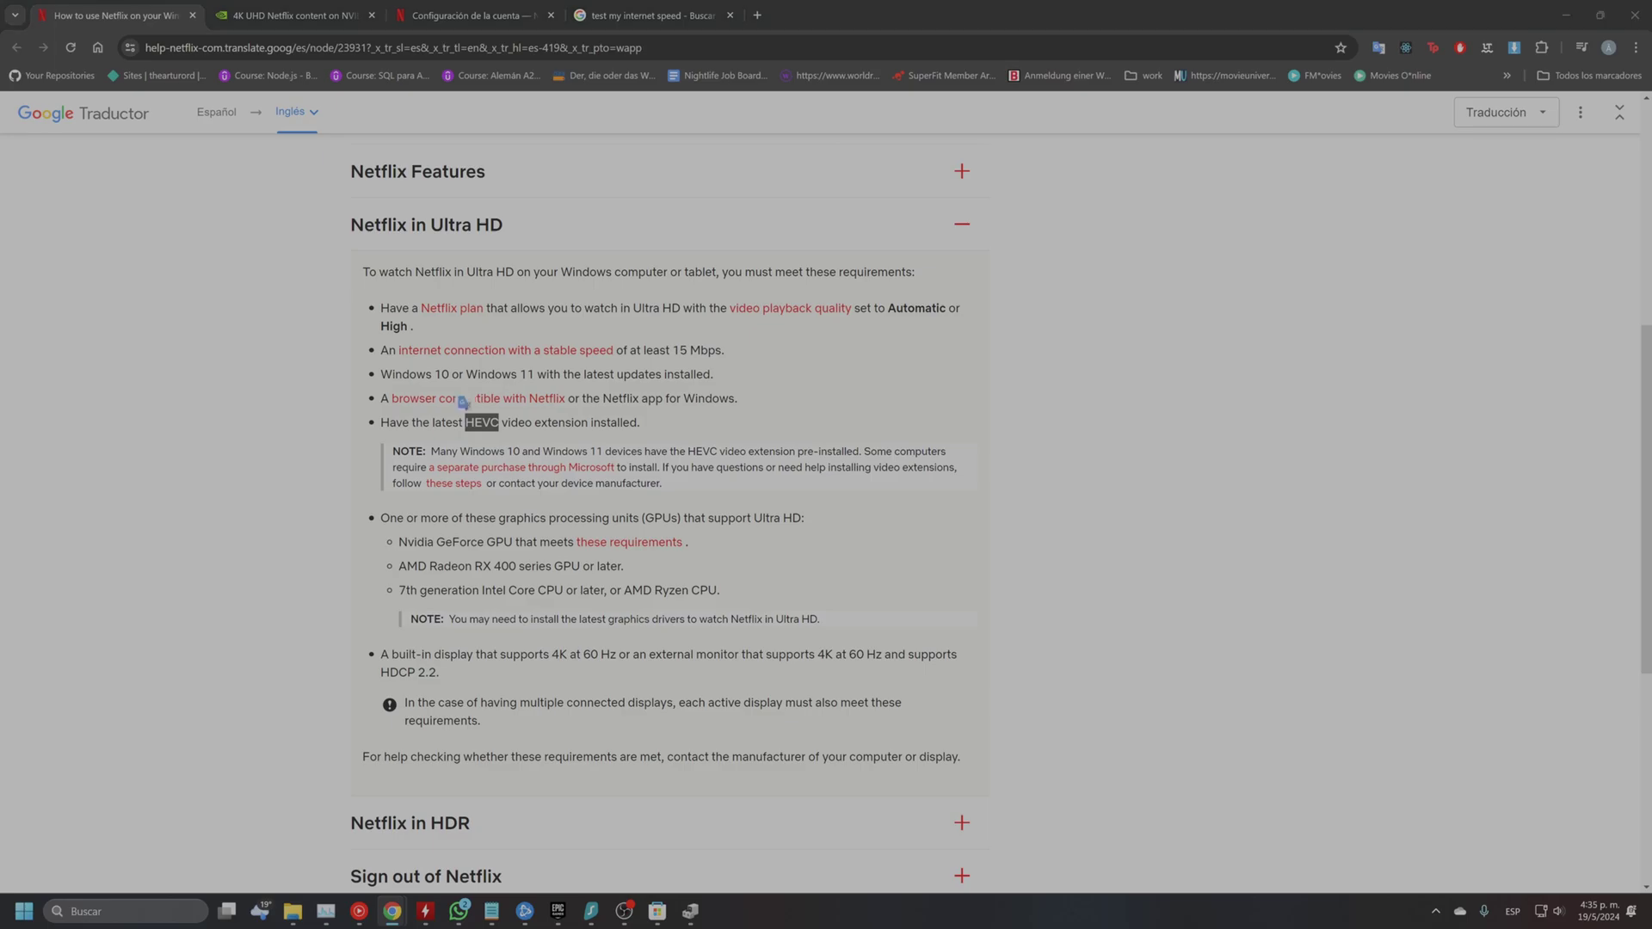
{"action": "type", "text": "HEVC"}
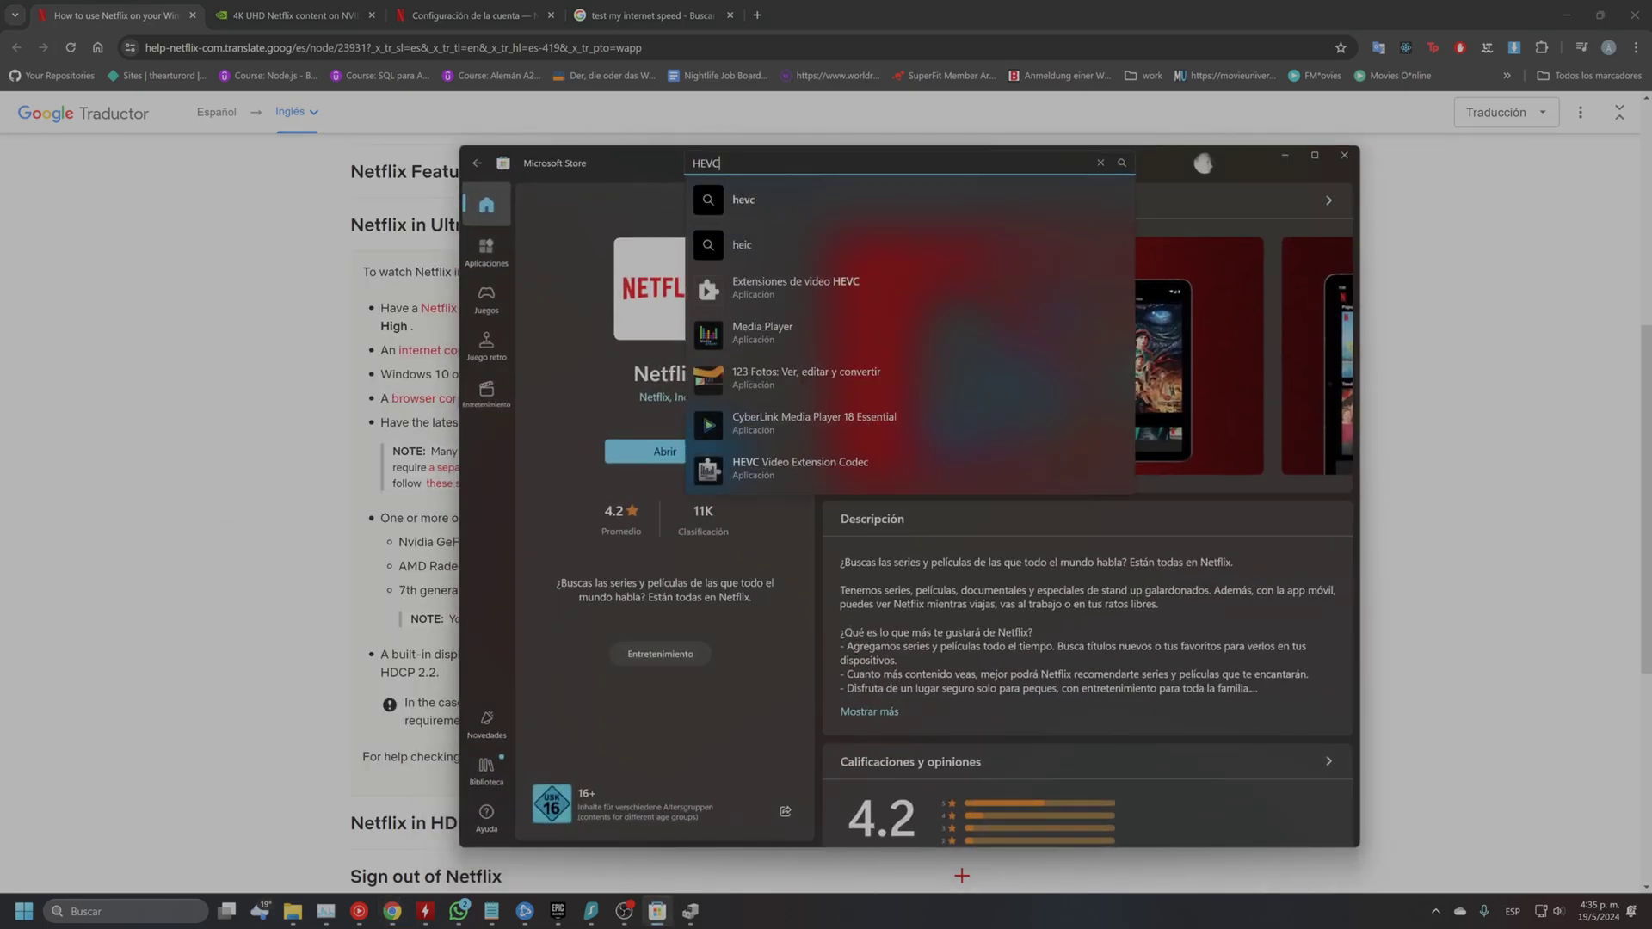
{"action": "key", "text": "Return"}
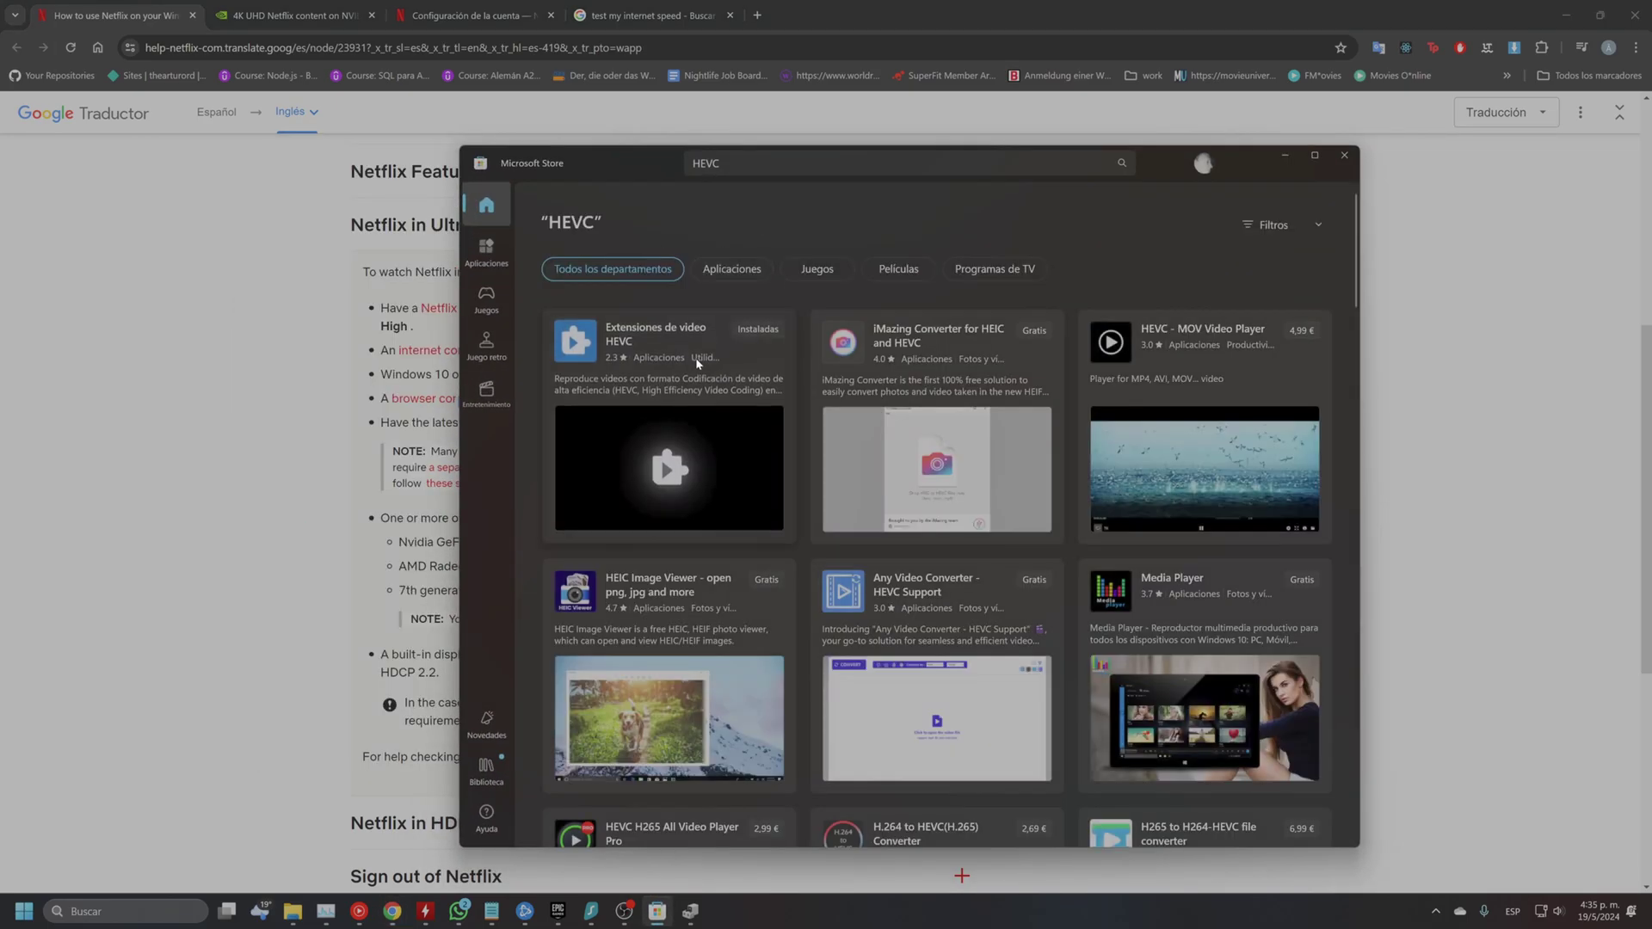
{"action": "left_click", "coordinate": [695, 357]}
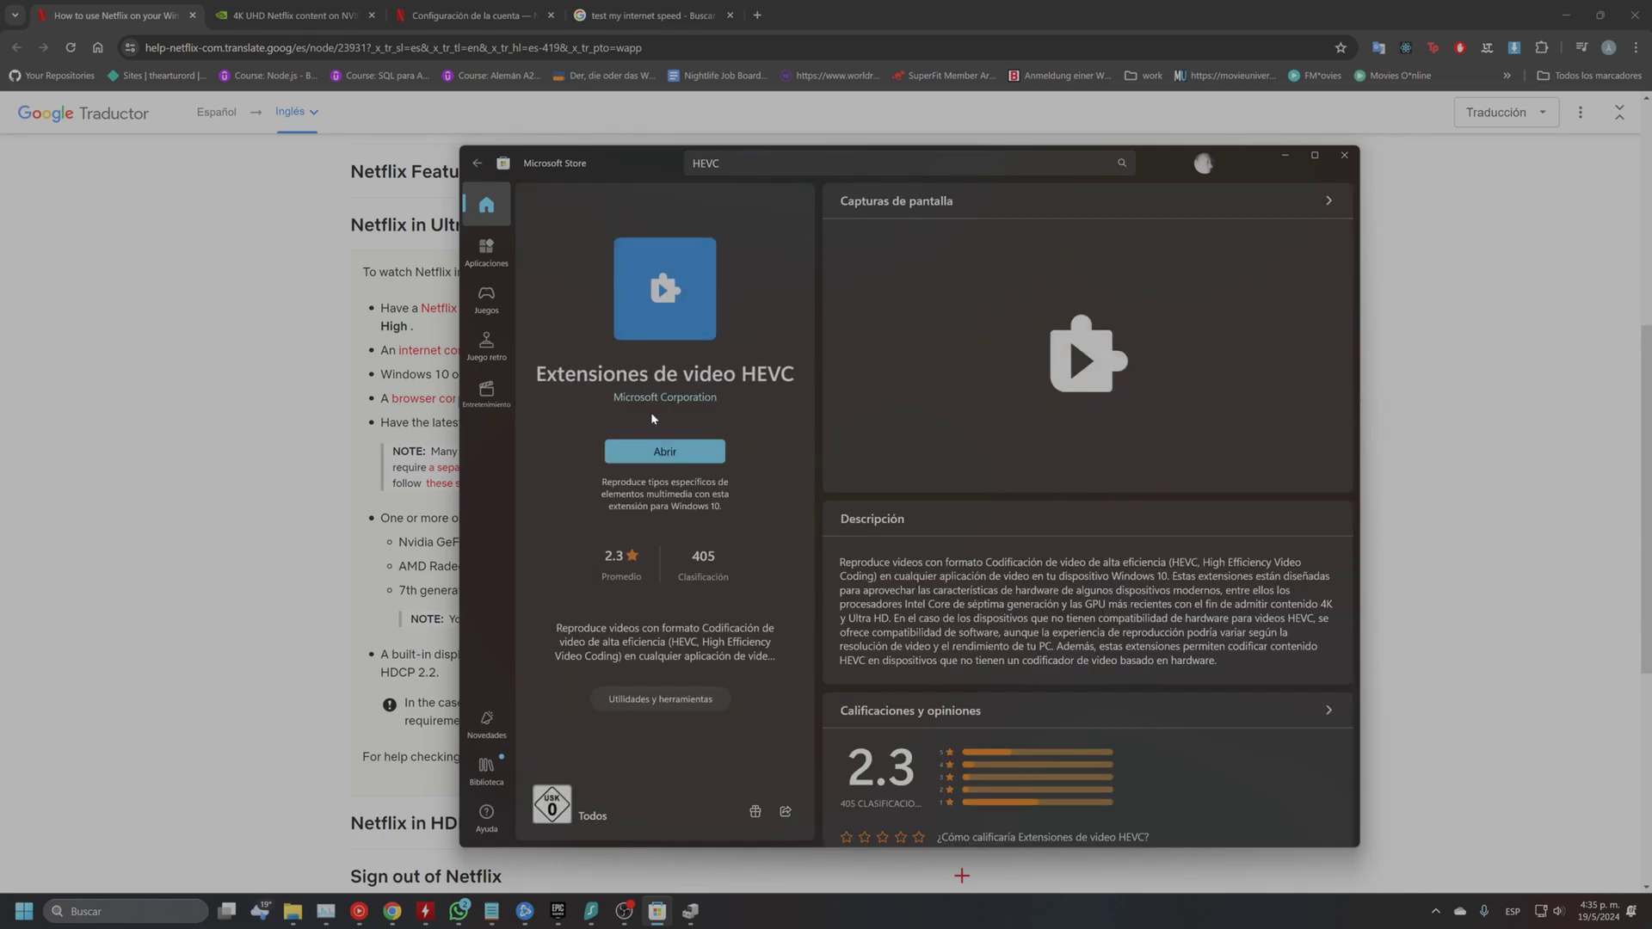